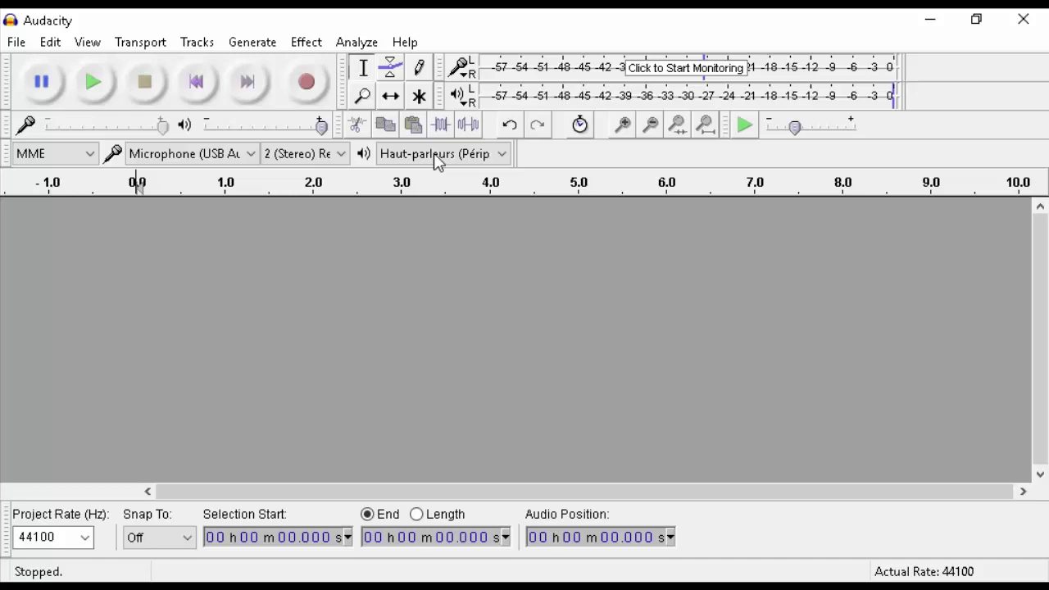
# Open the audio file bm 800 voice.mp3 from the New folder directory.
pyautogui.press('alt')
pyautogui.press('Down')
pyautogui.press('Down')
pyautogui.press('Return')
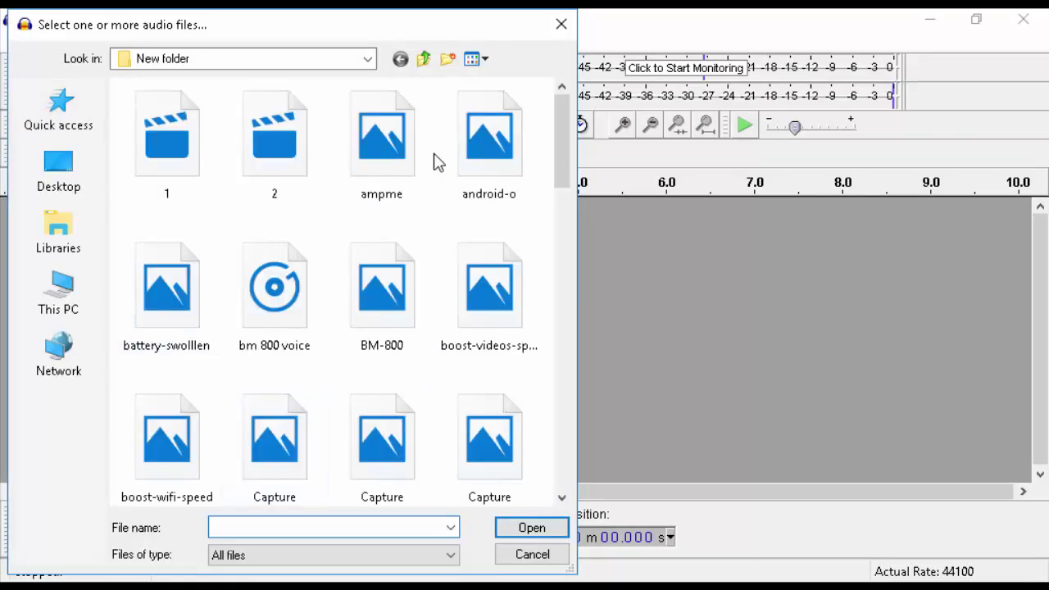
pyautogui.write('bm')
pyautogui.press('Down')
pyautogui.press('Down')
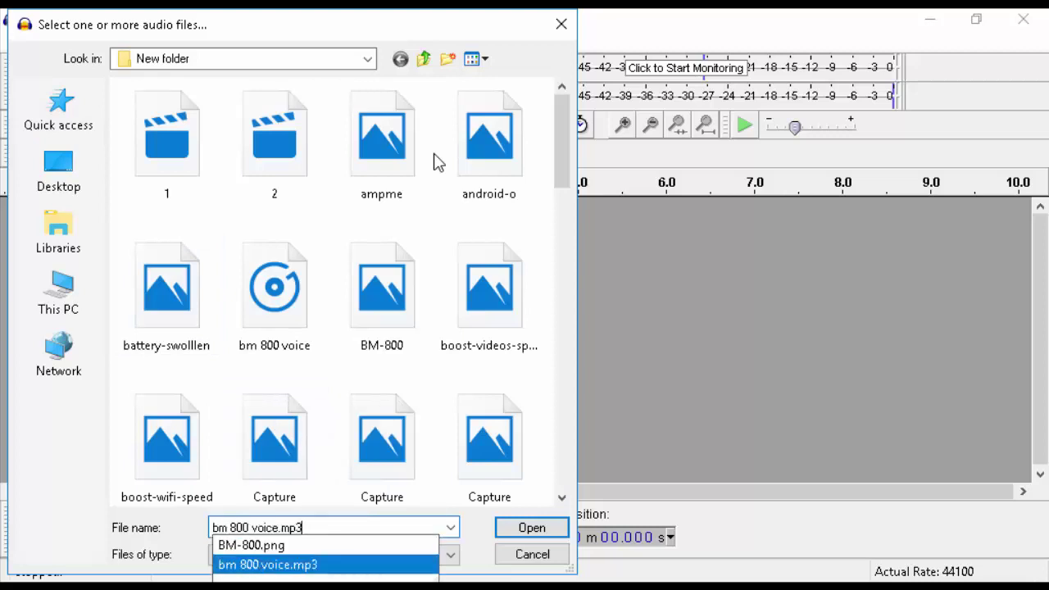
pyautogui.press('Return')
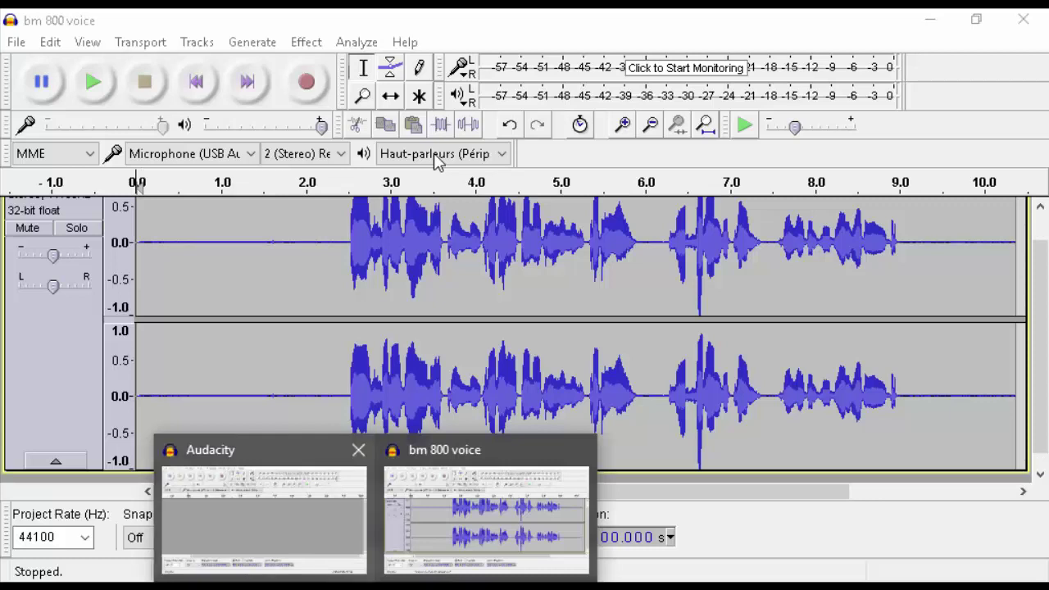
pyautogui.click(358, 450)
pyautogui.moveTo(375, 586)
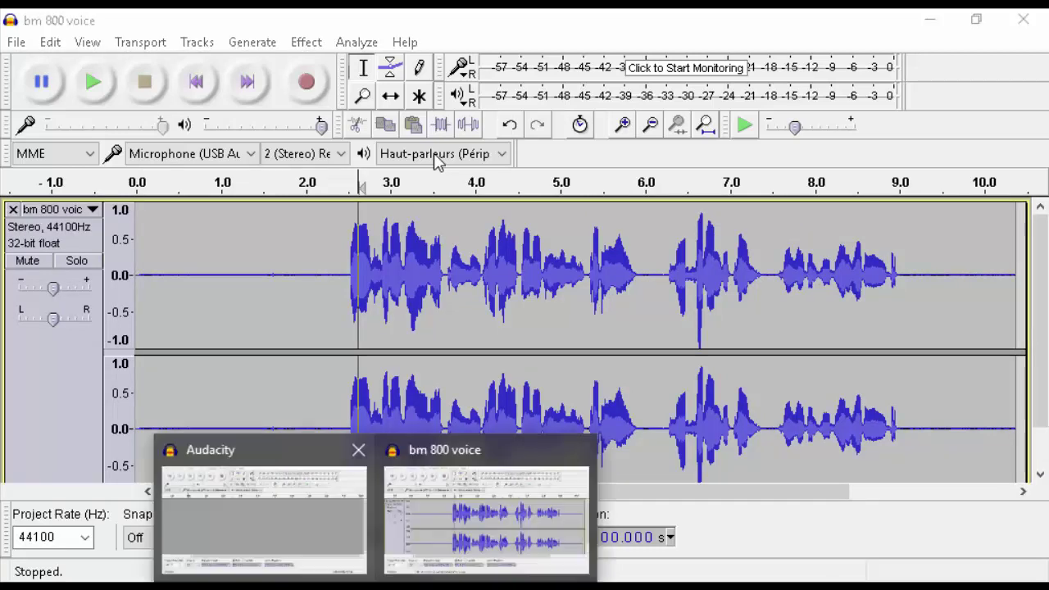
pyautogui.click(358, 450)
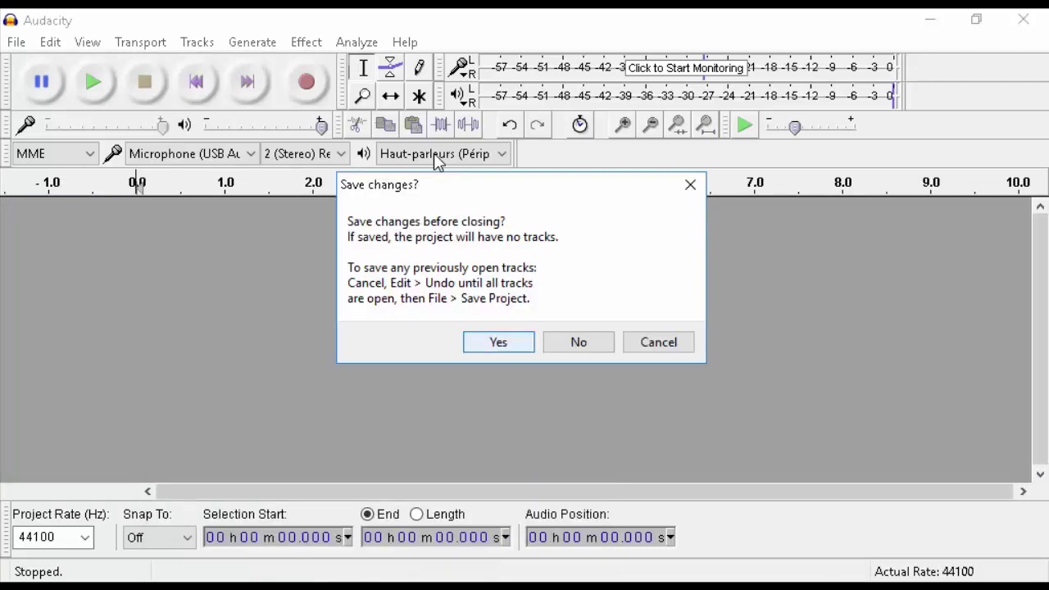
pyautogui.press('Escape')
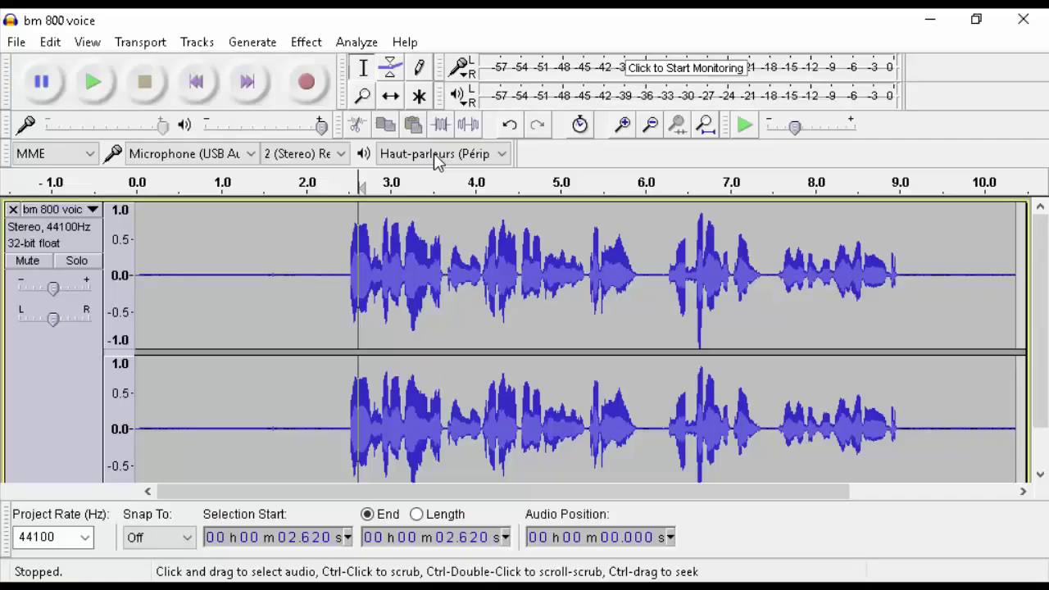
# Reduce the height of the bm 800 voice track so both stereo channels fit in view.
pyautogui.scroll(-1, 434, 156)
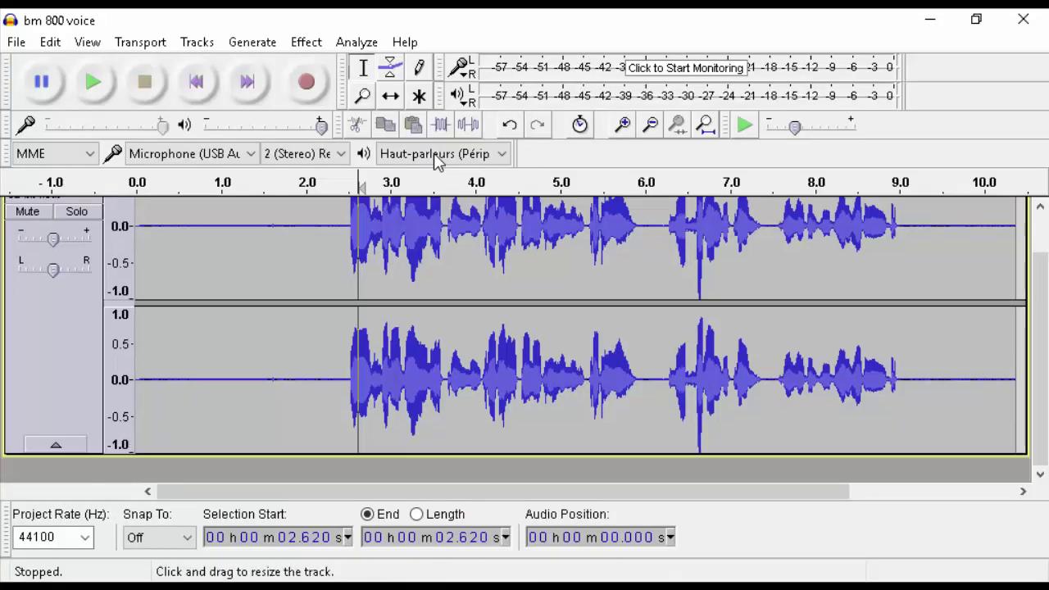
pyautogui.moveTo(434, 455); pyautogui.dragTo(435, 425)
pyautogui.scroll(1, 434, 410)
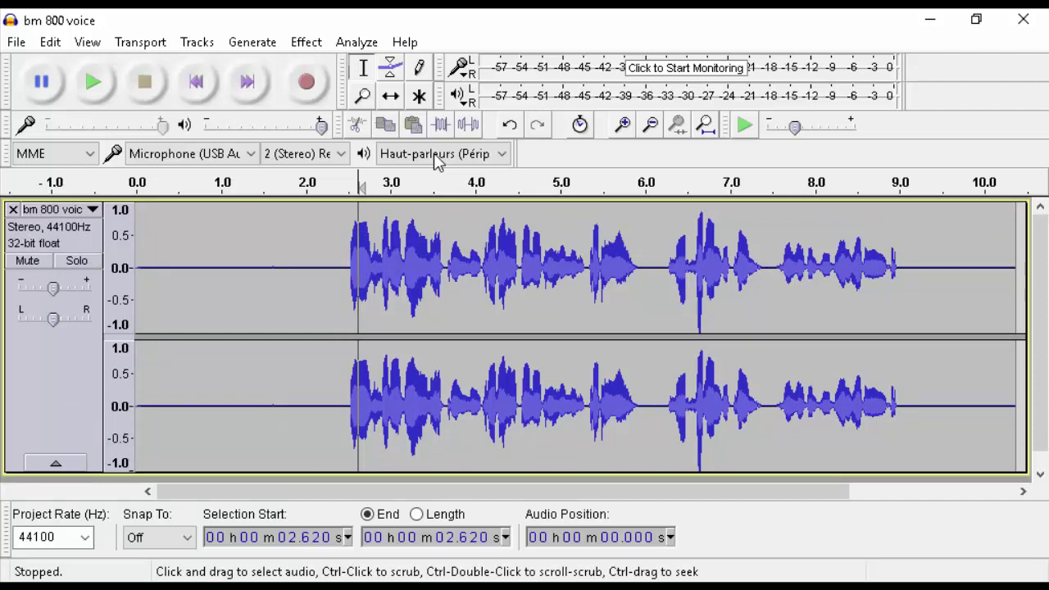
pyautogui.moveTo(342, 270); pyautogui.dragTo(97, 271)
pyautogui.click(406, 270)
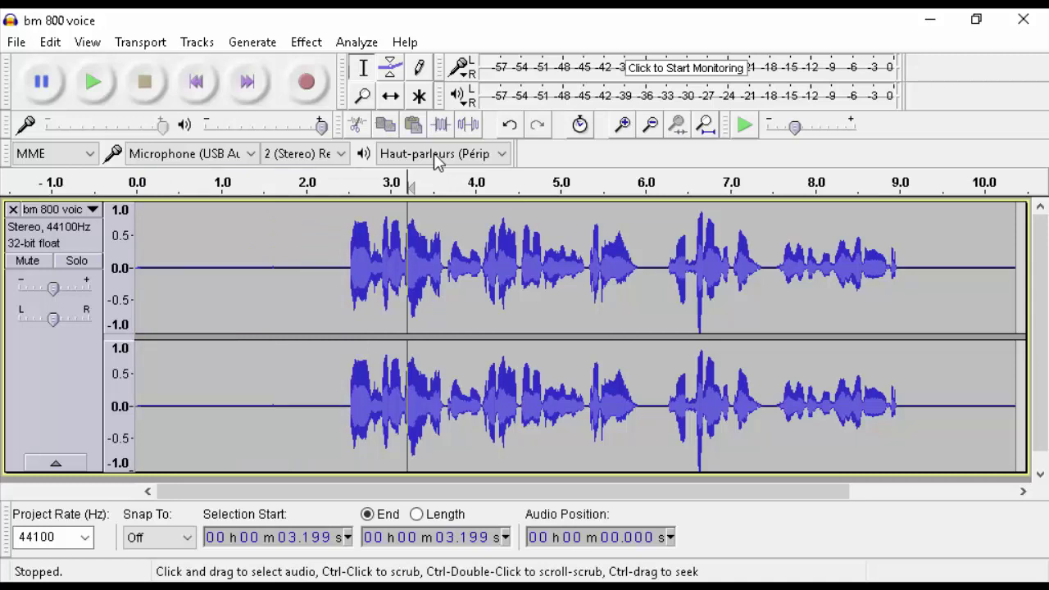
pyautogui.click(145, 270)
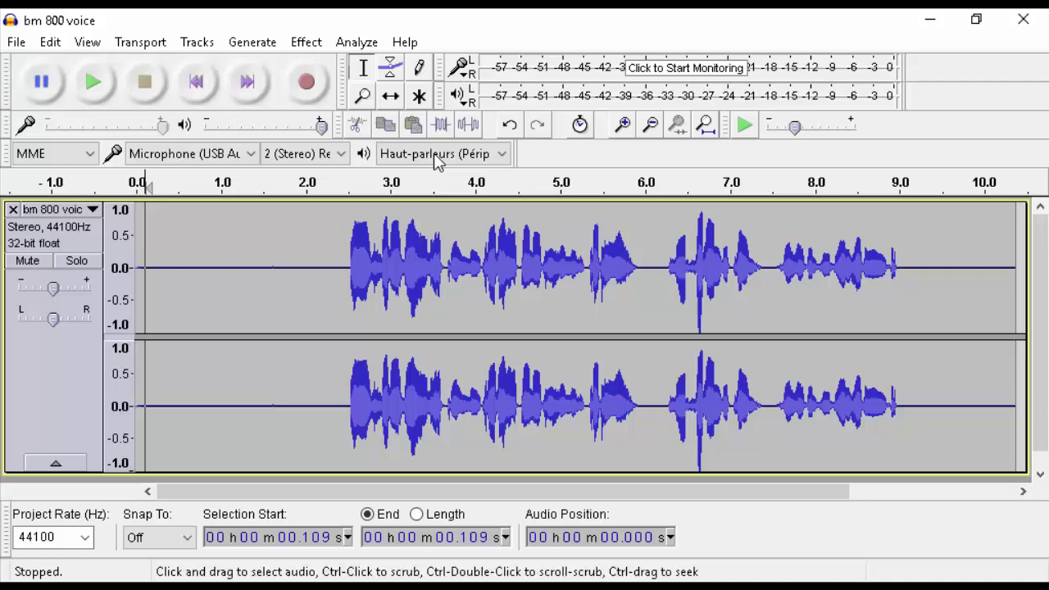
# Capture a noise profile from the silent opening of the track, from 0 to about 1.485 s.
pyautogui.moveTo(261, 267); pyautogui.dragTo(135, 266)
pyautogui.hotkey('alt', 'c')
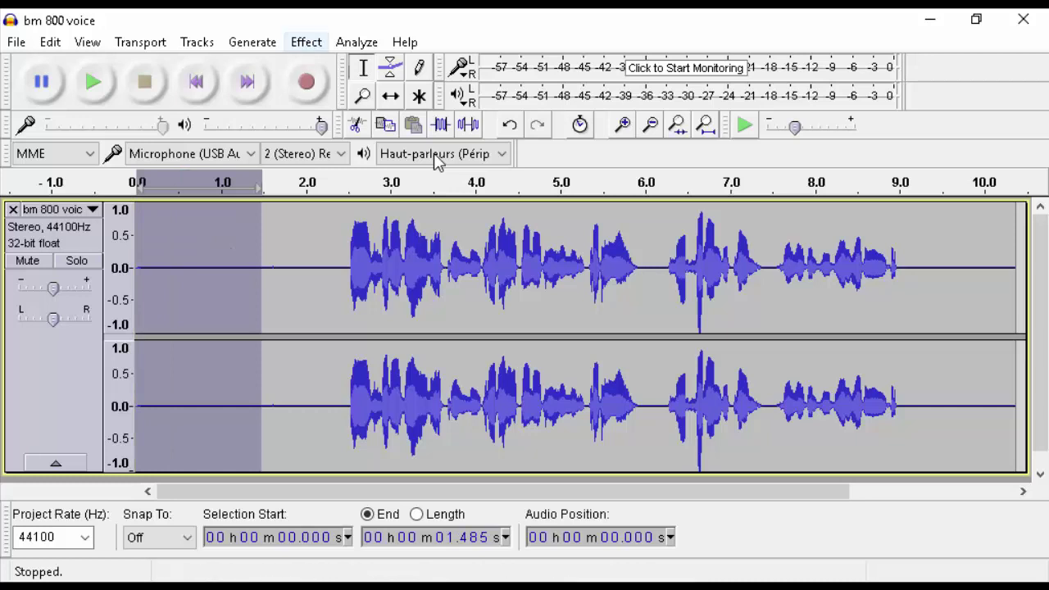
pyautogui.click(306, 42)
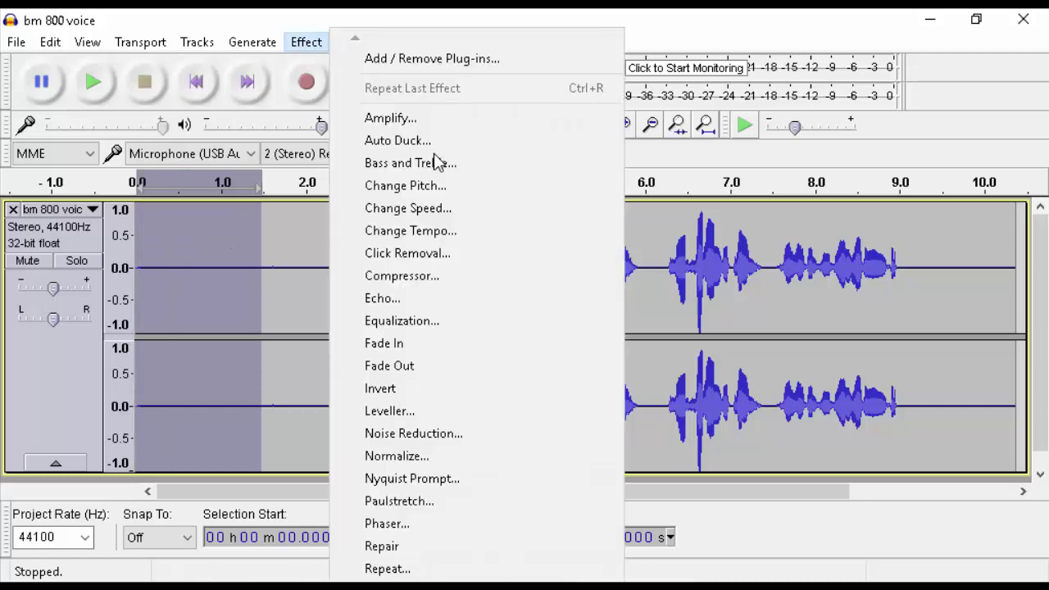
pyautogui.press('Down')
pyautogui.press('Down')
pyautogui.press('n')
pyautogui.press('Return')
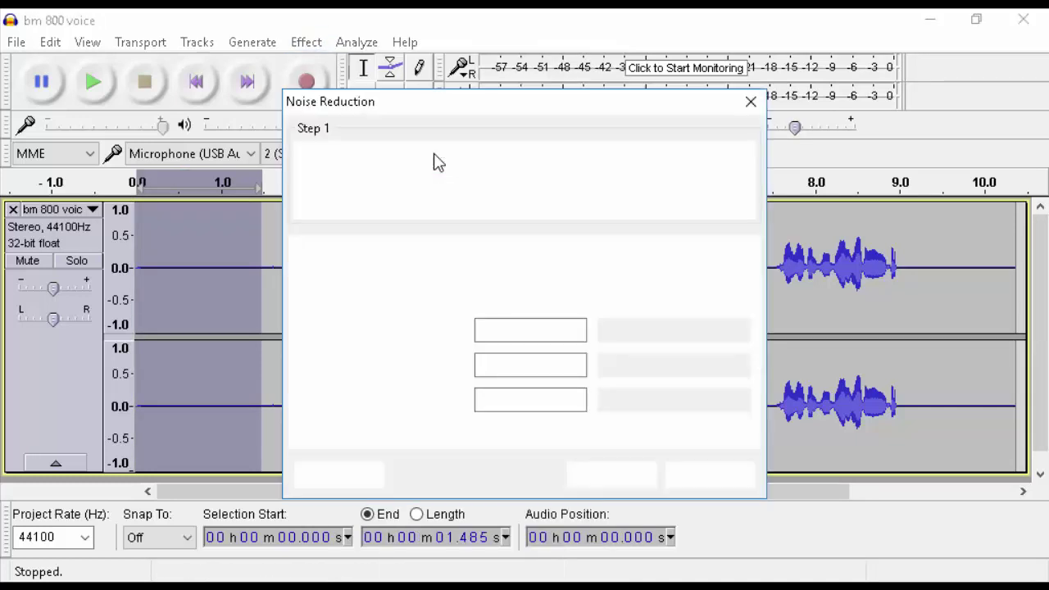
pyautogui.press('Return')
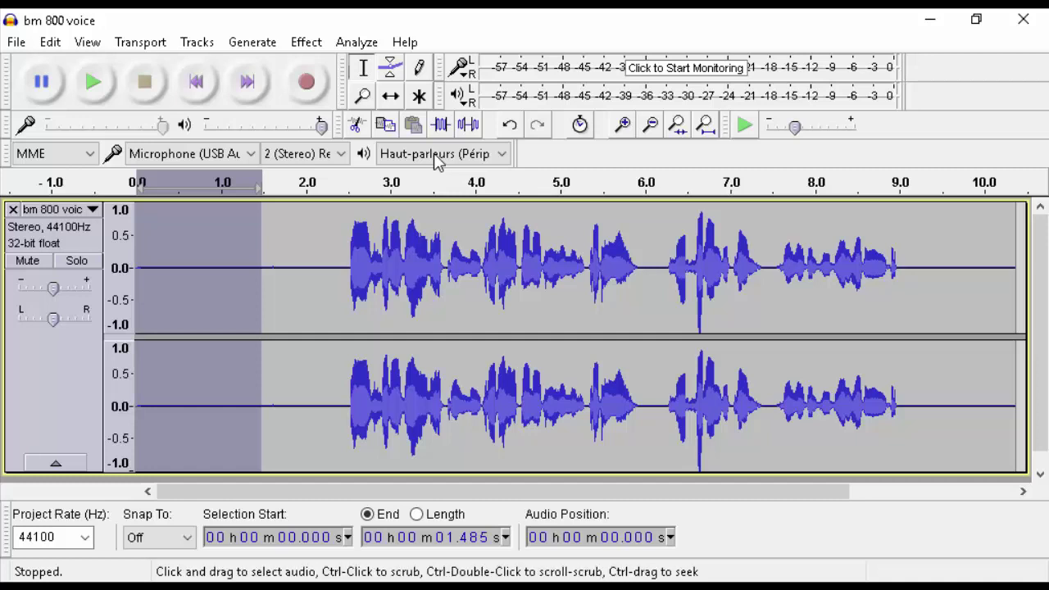
# Apply Noise Reduction to the entire track at 22 dB, with sensitivity 11.00 and frequency smoothing 0.
pyautogui.hotkey('ctrl', 'a')
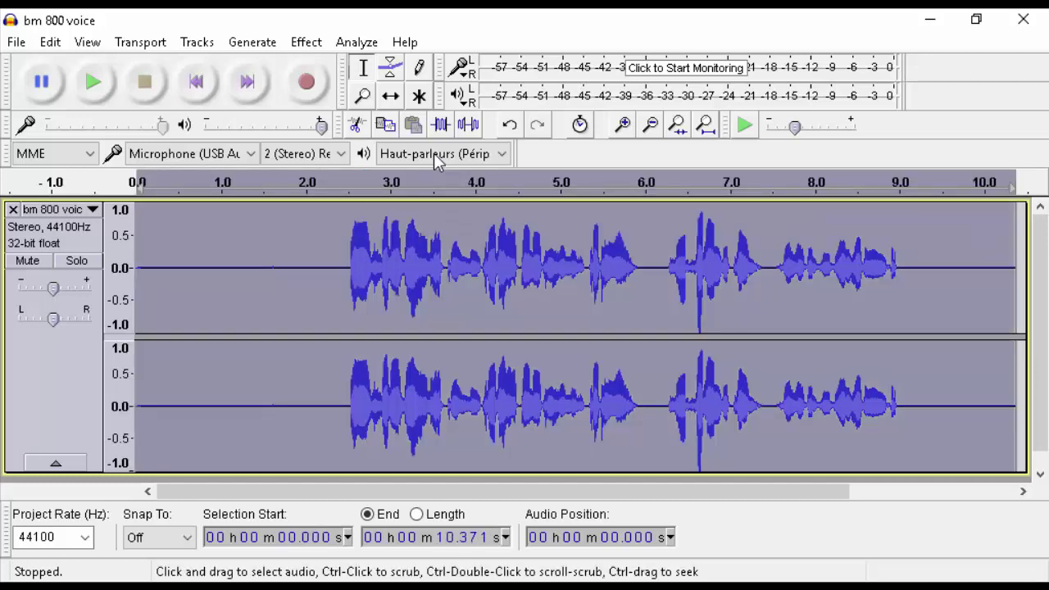
pyautogui.press('alt')
pyautogui.press('Right')
pyautogui.press('Right')
pyautogui.press('Right')
pyautogui.press('Right')
pyautogui.press('Right')
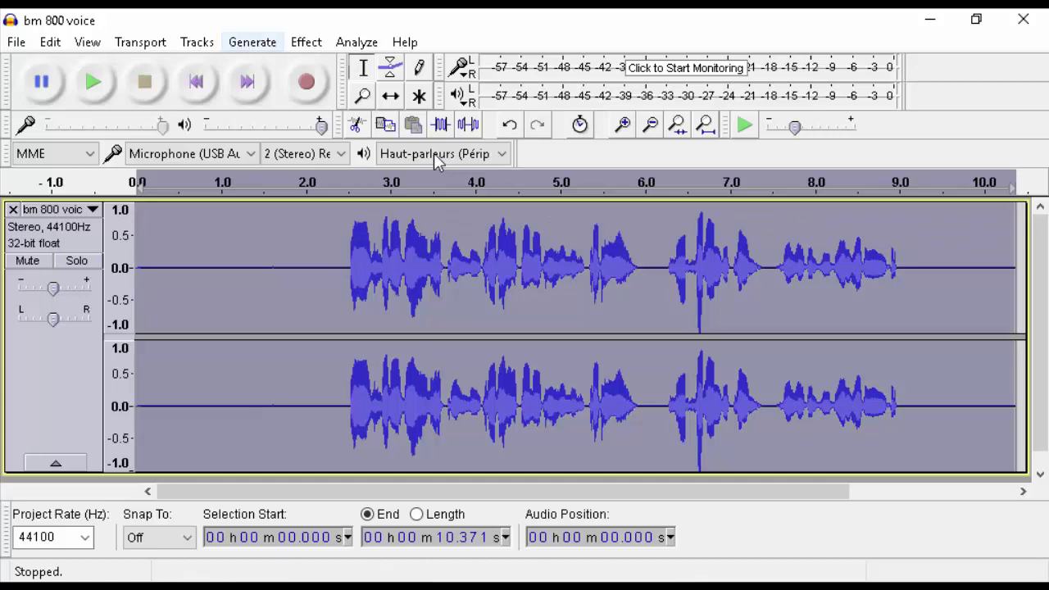
pyautogui.press('Right')
pyautogui.press('Down')
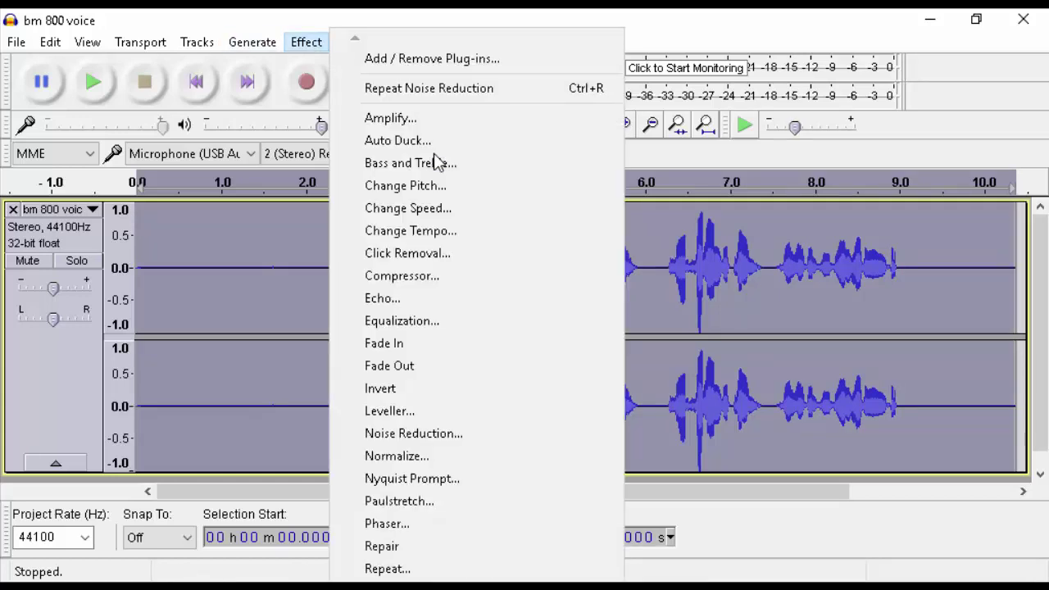
pyautogui.press('n')
pyautogui.press('Return')
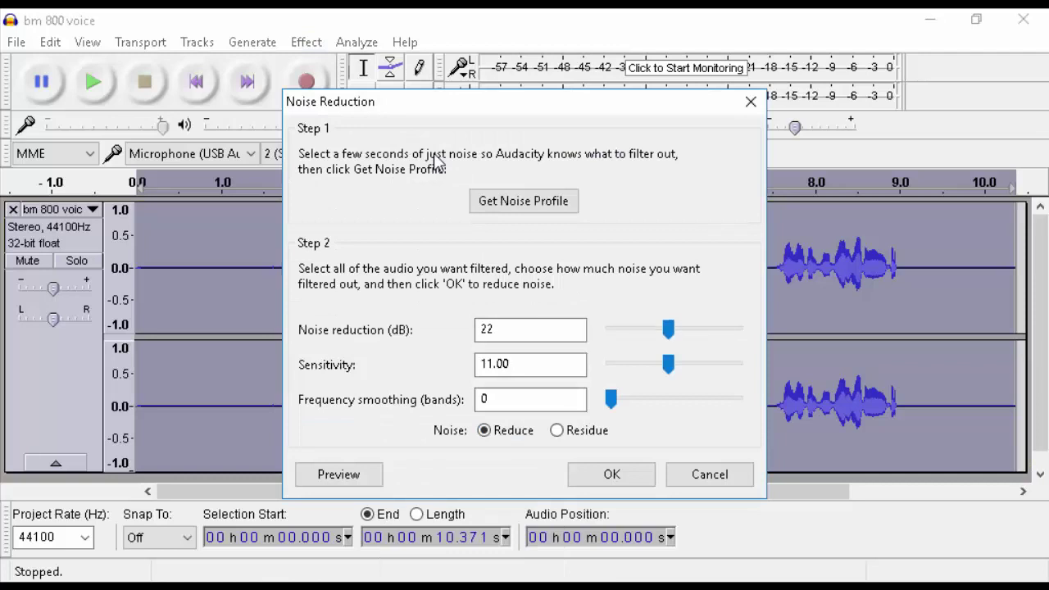
pyautogui.press('Tab')
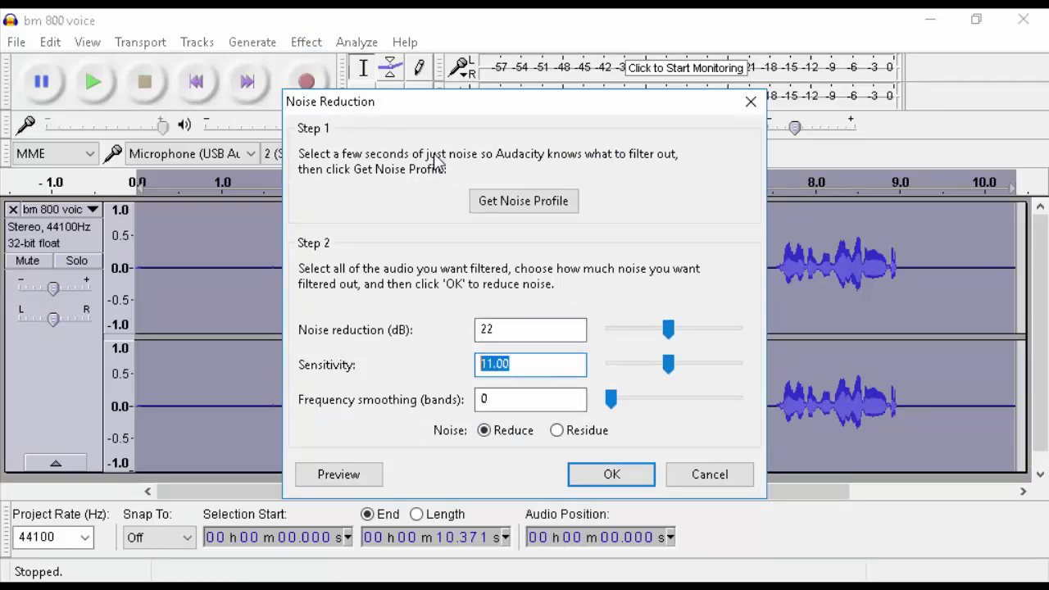
pyautogui.press('Tab')
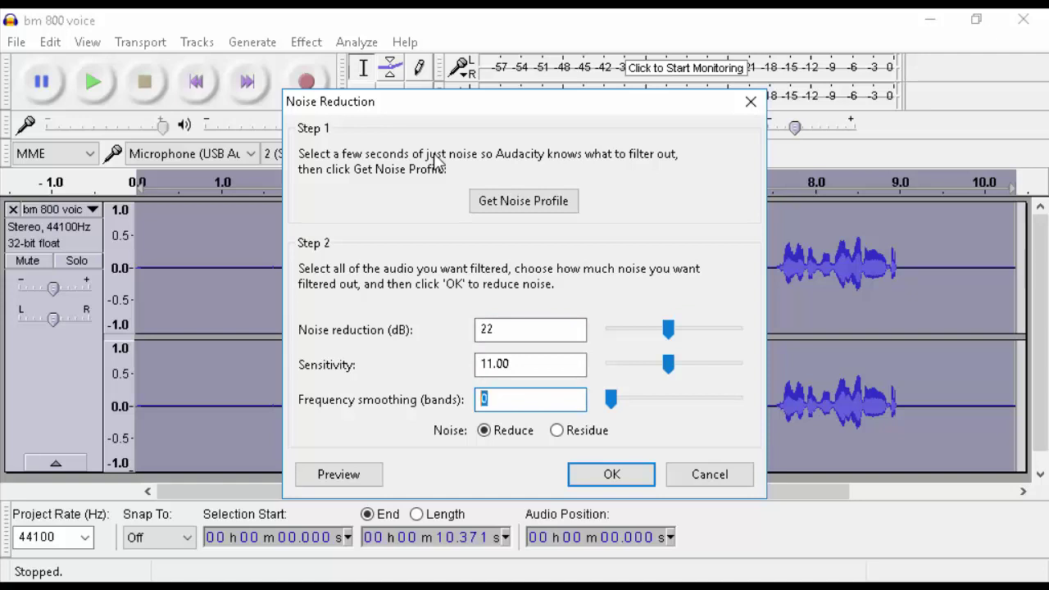
pyautogui.press('Tab')
pyautogui.moveTo(668, 329); pyautogui.dragTo(675, 329)
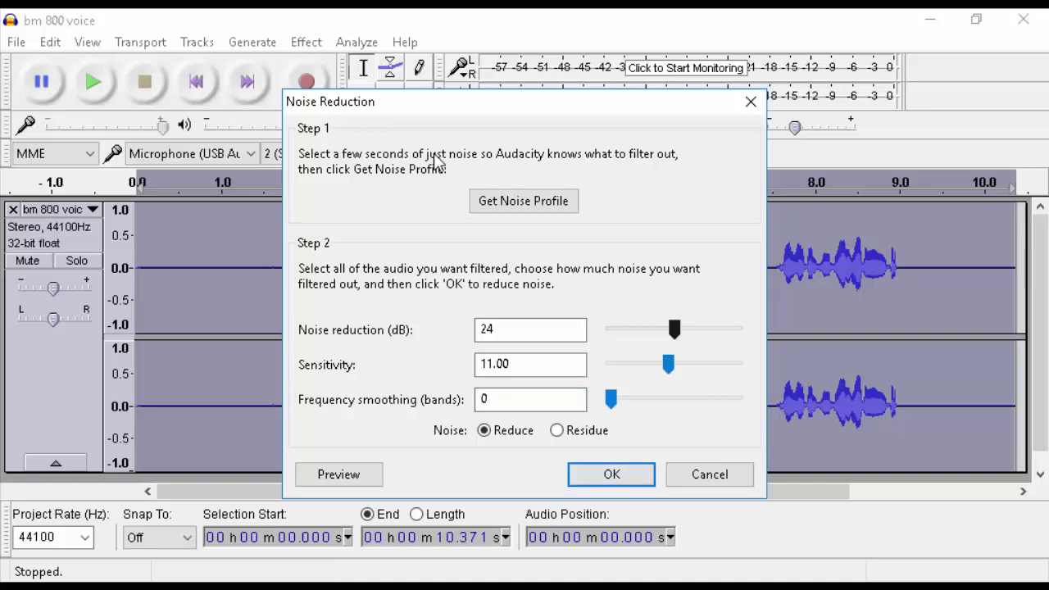
pyautogui.press('Left')
pyautogui.press('Left')
pyautogui.press('Left')
pyautogui.press('Right')
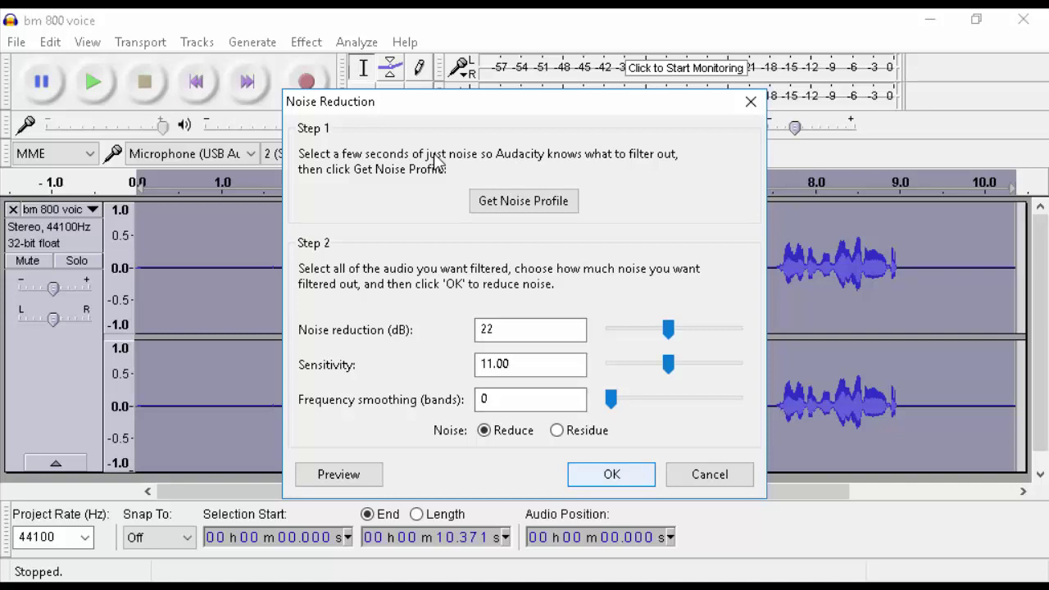
pyautogui.click(710, 475)
pyautogui.press('Return')
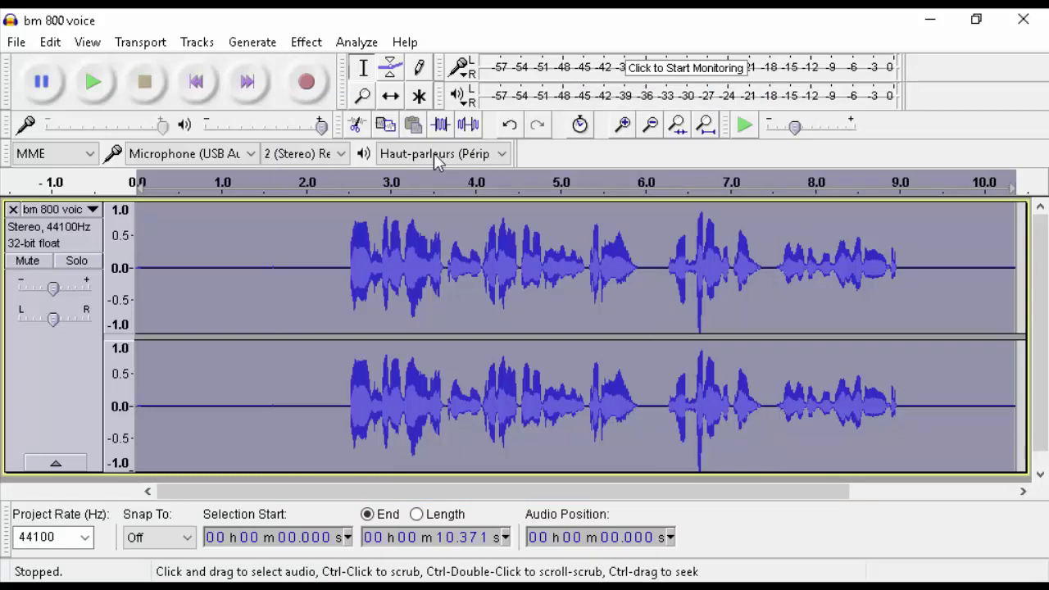
# Open the Compressor effect for the fully selected voice track.
pyautogui.hotkey('alt', 'c')
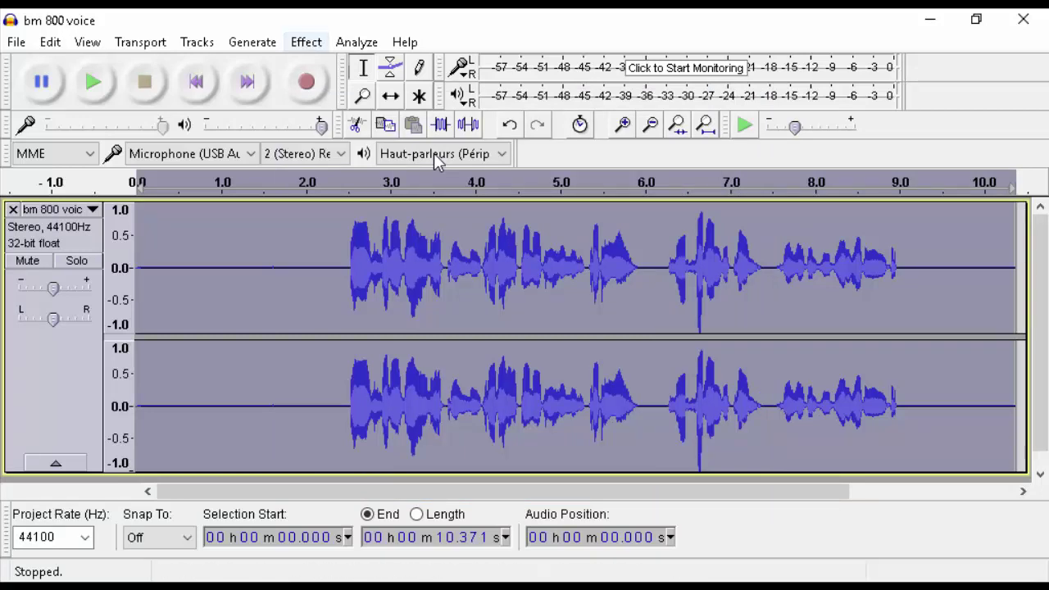
pyautogui.click(306, 43)
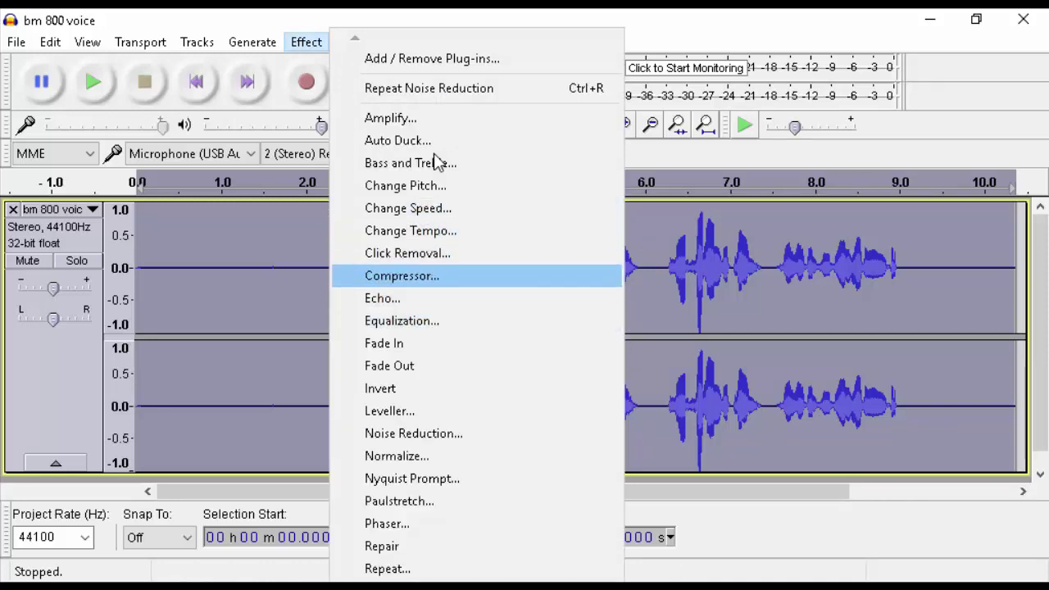
pyautogui.press('Return')
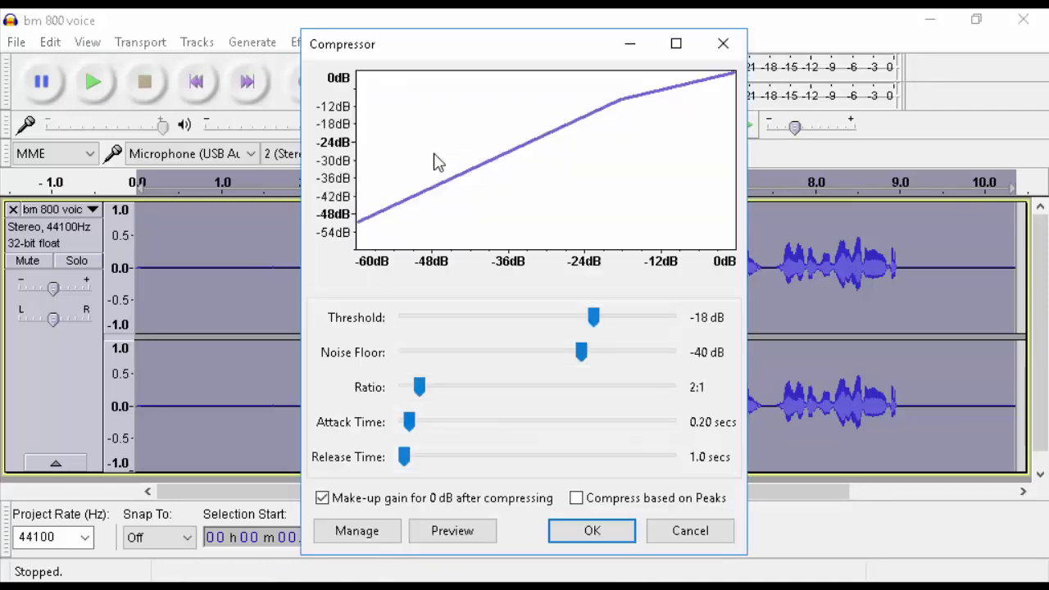
# Try Compressor thresholds of -38 dB and -10 dB.
pyautogui.press('Left')
pyautogui.press('Left')
pyautogui.press('Left')
pyautogui.press('Left')
pyautogui.press('Left')
pyautogui.press('Left')
pyautogui.press('Left')
pyautogui.press('Left')
pyautogui.press('Left')
pyautogui.press('Left')
pyautogui.press('Left')
pyautogui.press('Left')
pyautogui.press('Left')
pyautogui.press('Left')
pyautogui.press('Left')
pyautogui.press('Left')
pyautogui.press('Left')
pyautogui.press('Left')
pyautogui.press('Left')
pyautogui.press('Left')
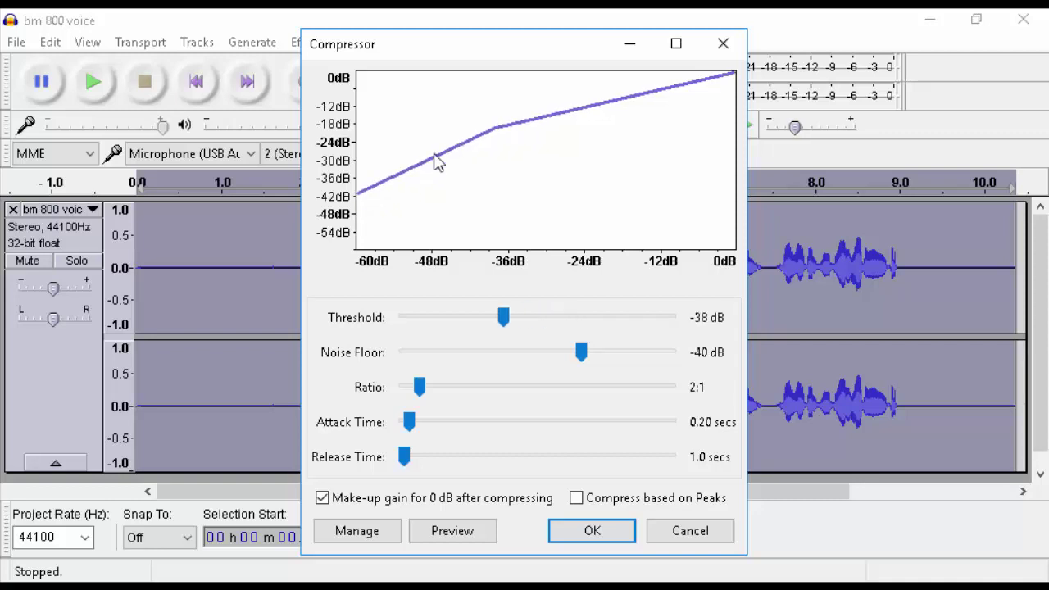
pyautogui.press('Right')
pyautogui.press('Right')
pyautogui.press('Right')
pyautogui.press('Right')
pyautogui.press('Right')
pyautogui.press('Right')
pyautogui.press('Right')
pyautogui.press('Right')
pyautogui.press('Right')
pyautogui.press('Right')
pyautogui.press('Right')
pyautogui.press('Right')
pyautogui.press('Right')
pyautogui.press('Right')
pyautogui.press('Right')
pyautogui.press('Right')
pyautogui.press('Right')
pyautogui.press('Right')
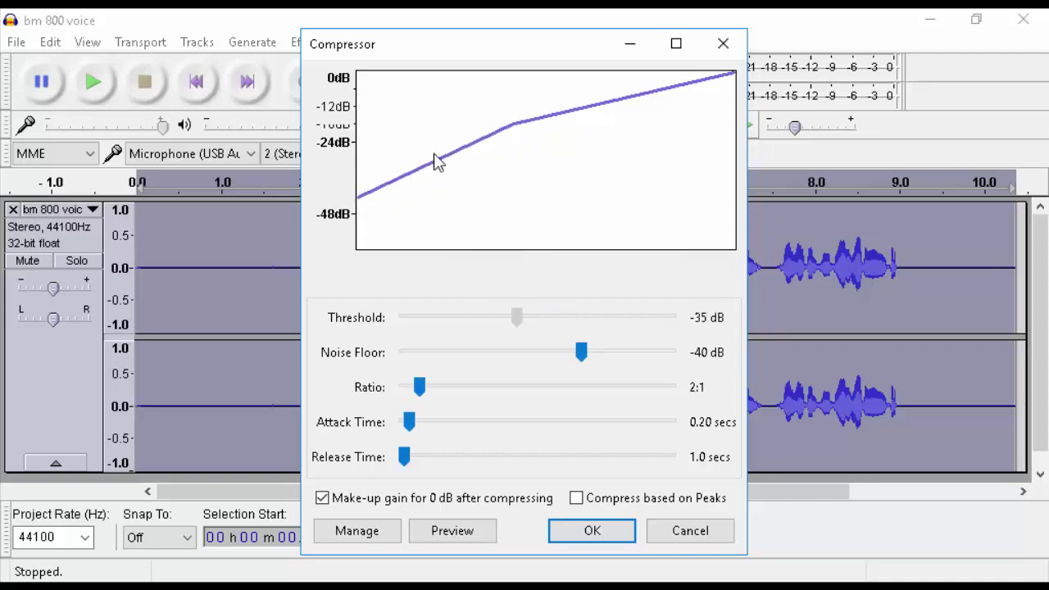
pyautogui.press('Right')
pyautogui.press('Right')
pyautogui.press('Right')
pyautogui.press('Right')
pyautogui.press('Right')
pyautogui.press('Right')
pyautogui.press('Right')
pyautogui.press('Right')
pyautogui.press('Right')
pyautogui.press('Right')
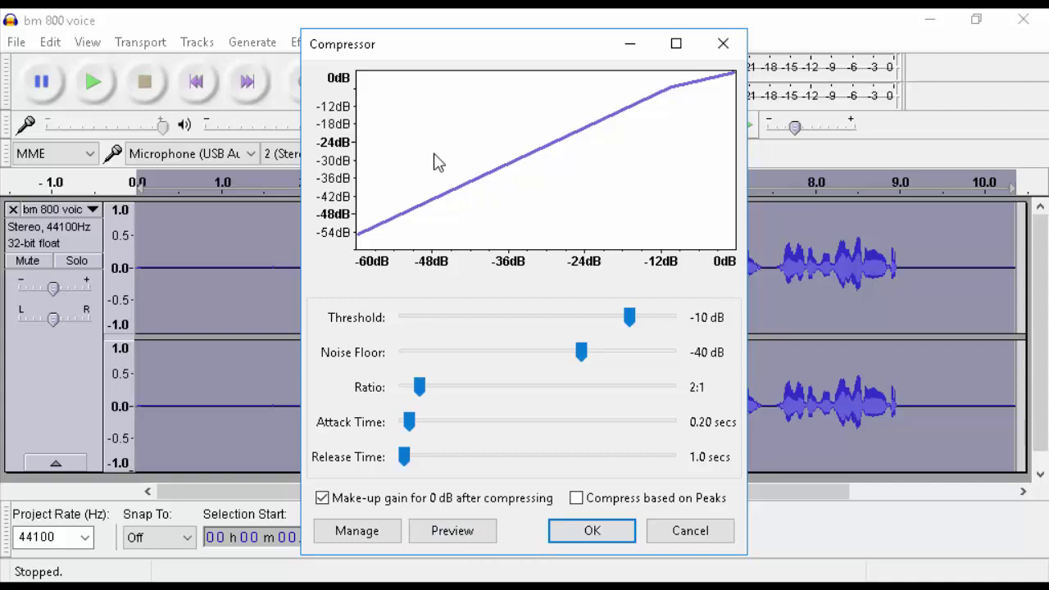
# Set the Compressor threshold to -18 dB and apply the effect with a 2:1 ratio.
pyautogui.press('Left')
pyautogui.press('Left')
pyautogui.press('Left')
pyautogui.press('Left')
pyautogui.press('Left')
pyautogui.press('Left')
pyautogui.press('Left')
pyautogui.press('Left')
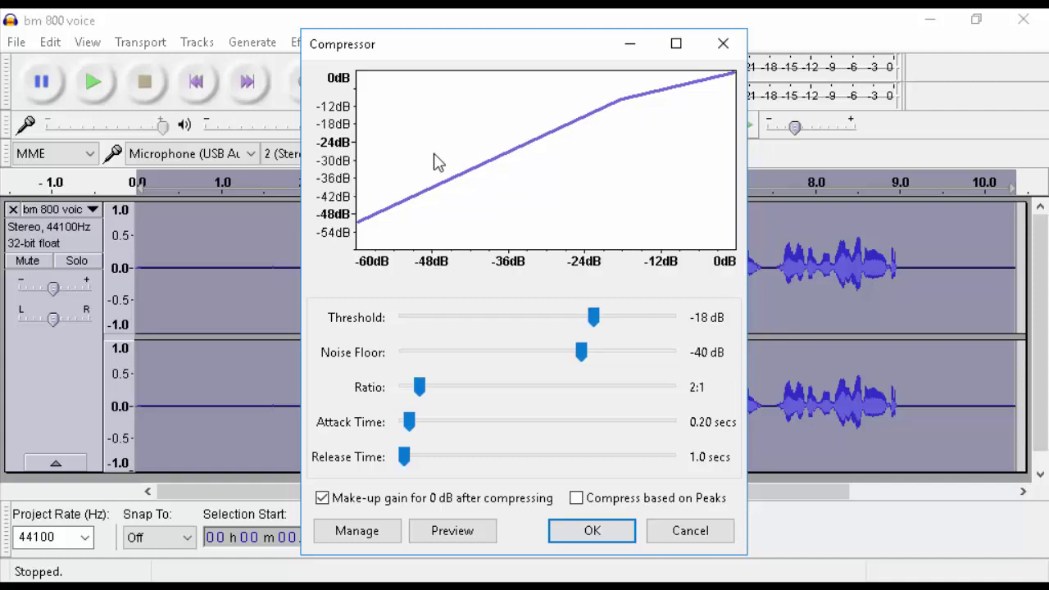
pyautogui.press('Return')
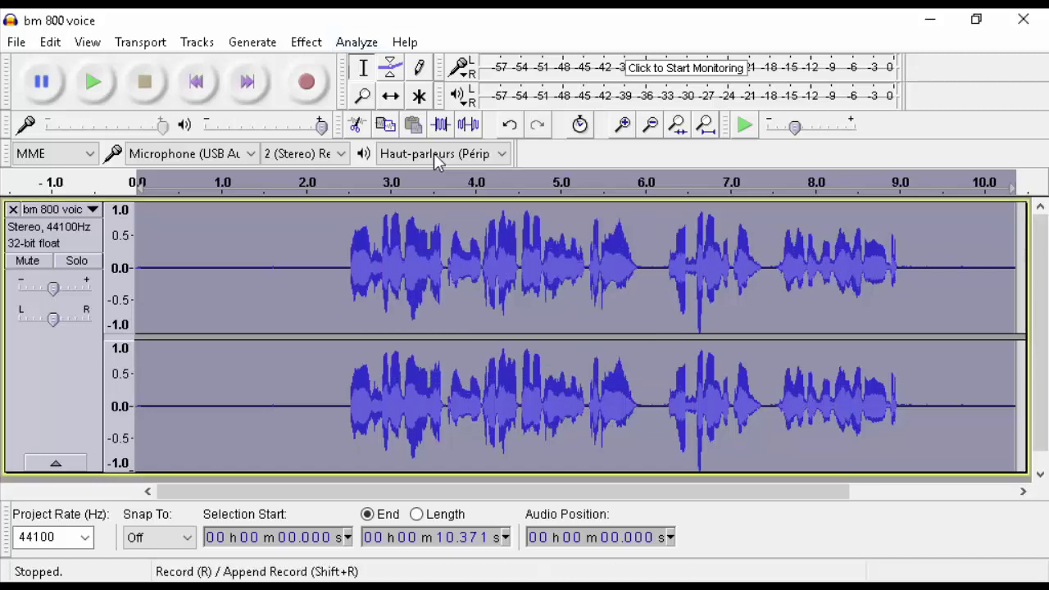
# Apply Equalization to the entire voice track using the Bass Boost curve.
pyautogui.hotkey('alt', 'c')
pyautogui.press('Down')
pyautogui.press('Down')
pyautogui.press('Down')
pyautogui.press('Down')
pyautogui.press('Down')
pyautogui.press('Down')
pyautogui.press('Down')
pyautogui.press('Down')
pyautogui.press('Down')
pyautogui.press('Down')
pyautogui.press('Down')
pyautogui.press('Down')
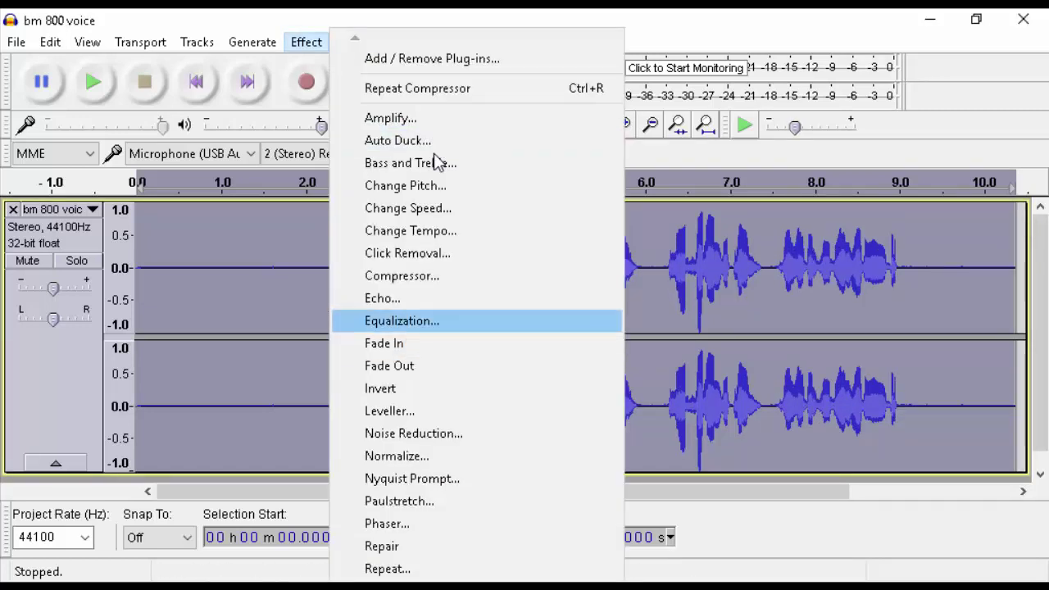
pyautogui.press('Return')
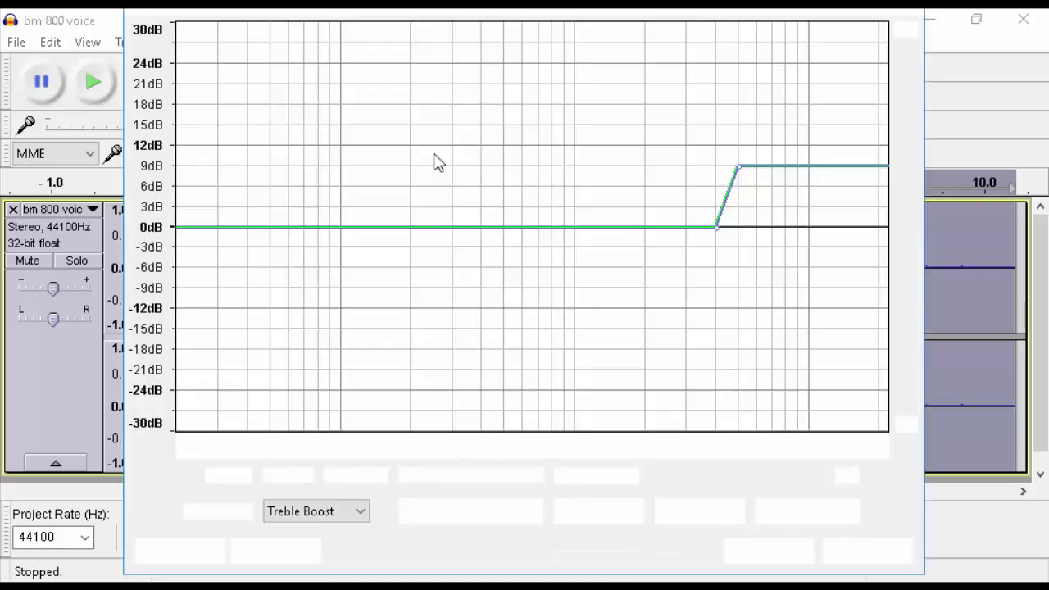
pyautogui.hotkey('alt', 'Down')
pyautogui.press('Up')
pyautogui.press('Up')
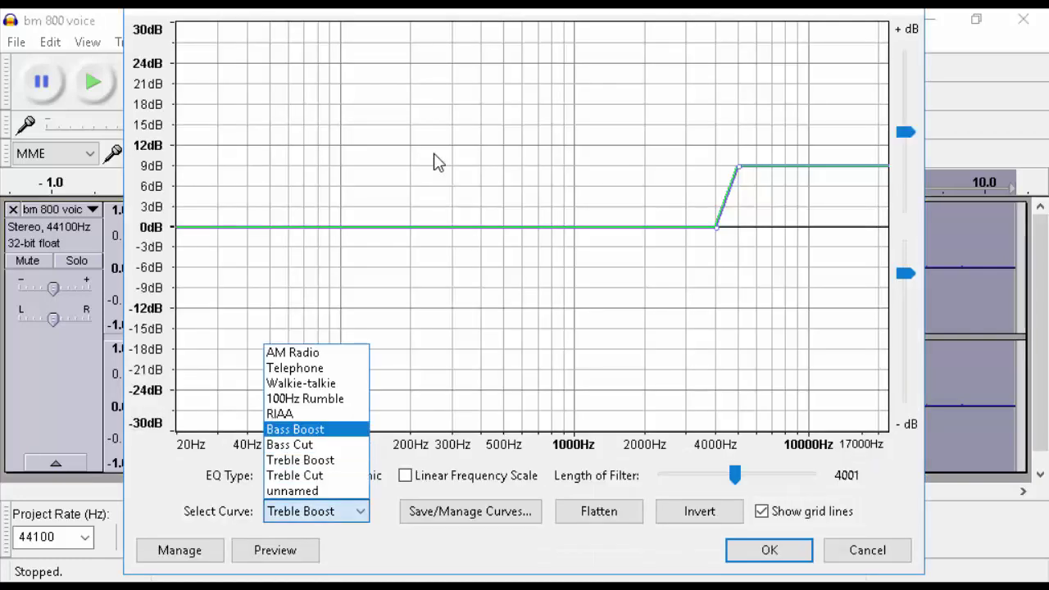
pyautogui.press('Return')
pyautogui.press('Return')
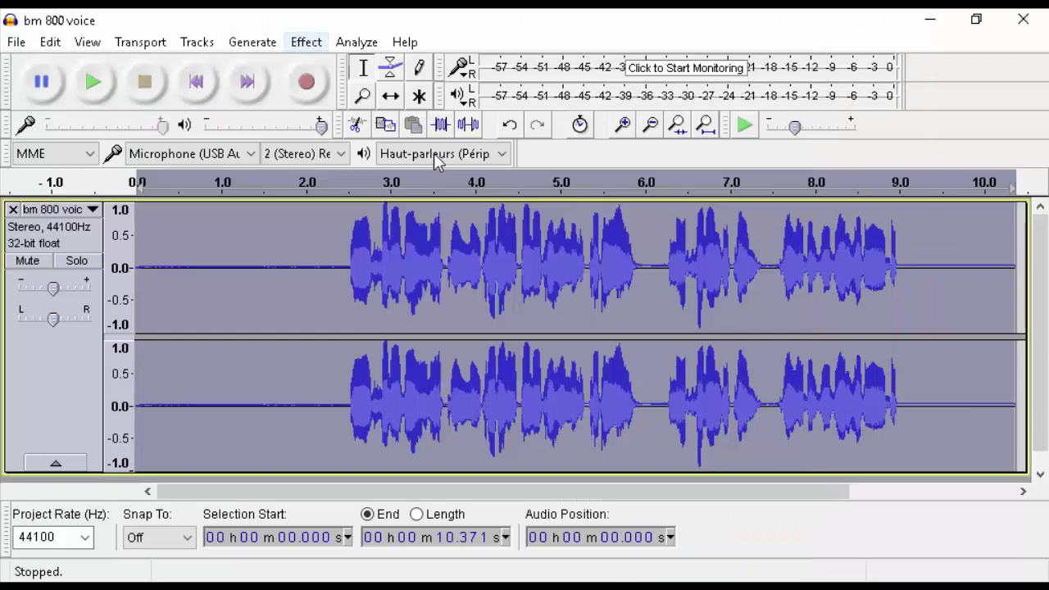
# Apply Equalization to the entire voice track using the Treble Boost curve.
pyautogui.hotkey('alt', 'c')
pyautogui.press('Down')
pyautogui.press('Down')
pyautogui.press('Down')
pyautogui.press('Down')
pyautogui.press('Down')
pyautogui.press('Down')
pyautogui.press('Down')
pyautogui.press('Down')
pyautogui.press('Down')
pyautogui.press('Down')
pyautogui.press('Down')
pyautogui.press('Return')
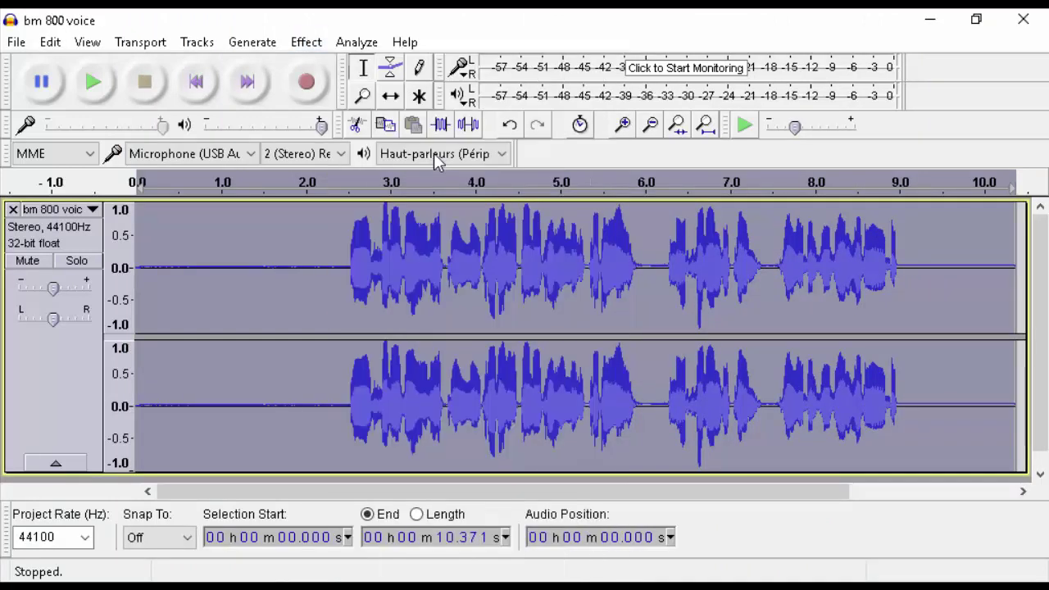
pyautogui.hotkey('alt', 'Down')
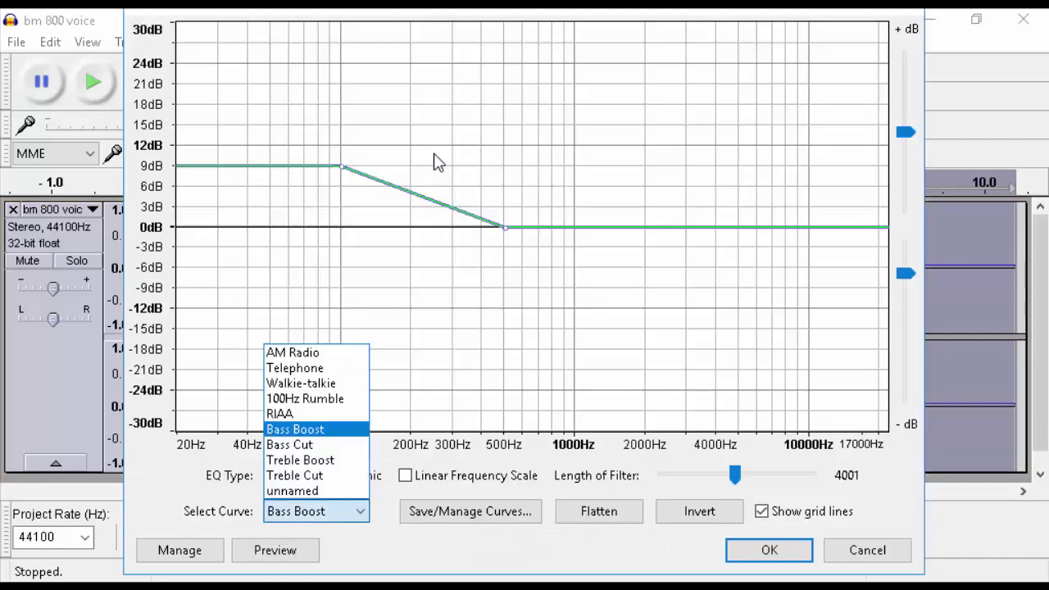
pyautogui.press('Down')
pyautogui.press('Down')
pyautogui.press('Down')
pyautogui.press('Up')
pyautogui.press('Return')
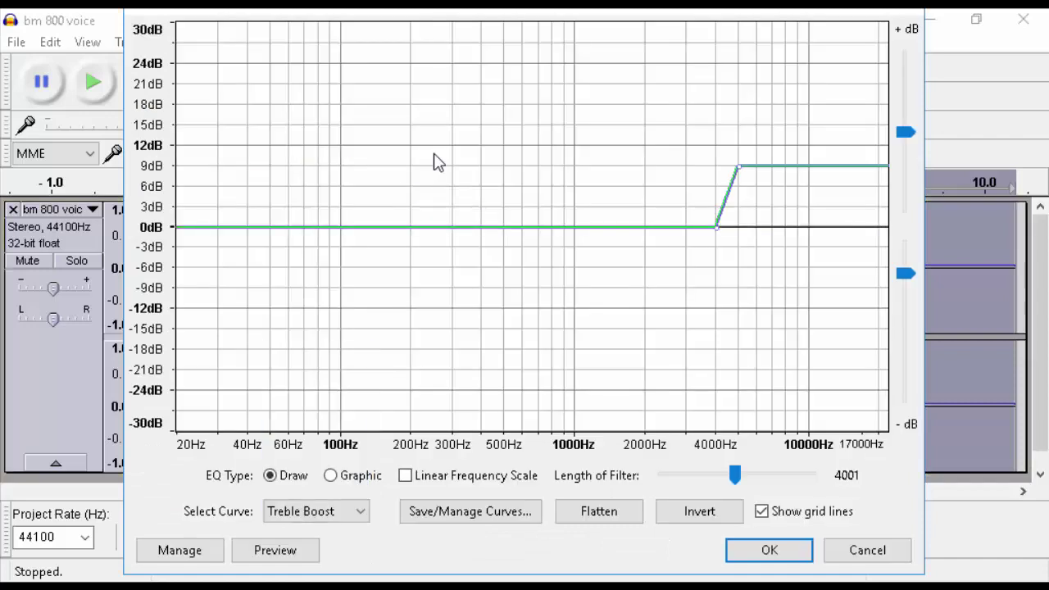
pyautogui.press('Return')
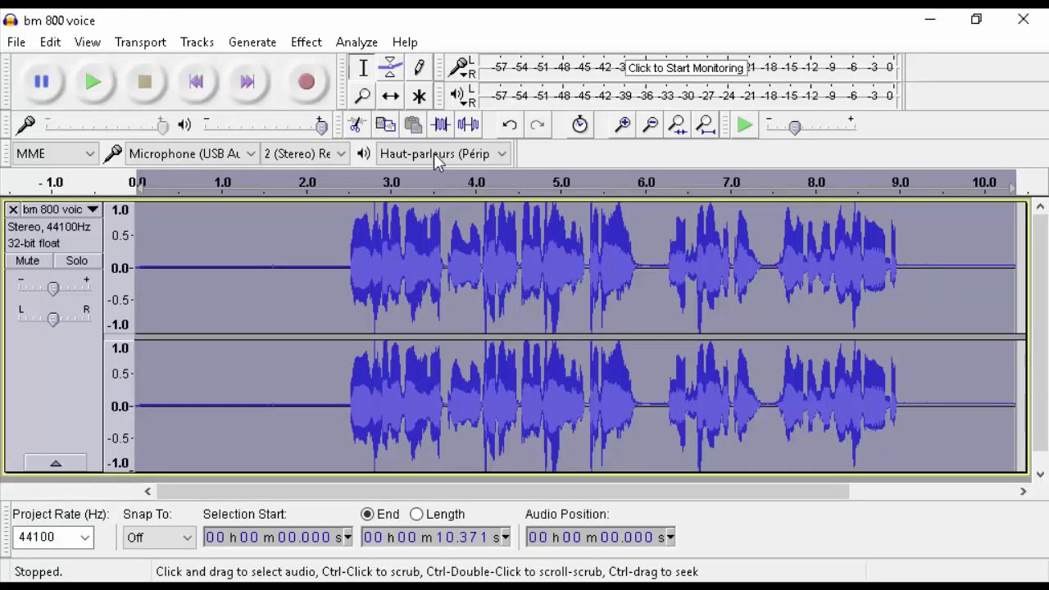
# Capture a noise profile from the silent stretch between about 0.5 and 1.2 seconds of the voice track.
pyautogui.moveTo(240, 304); pyautogui.dragTo(179, 303)
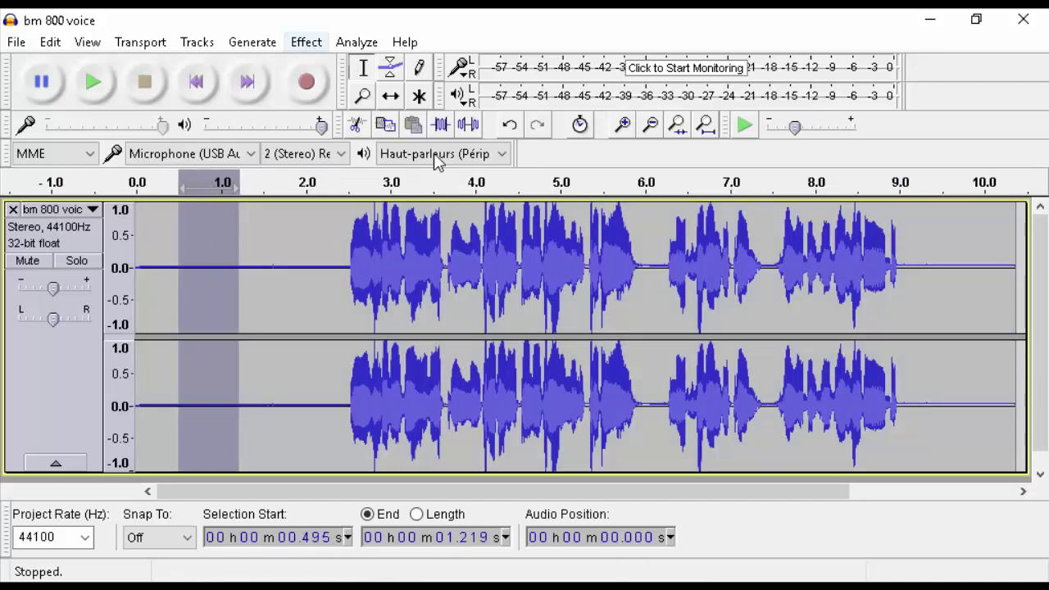
pyautogui.click(307, 42)
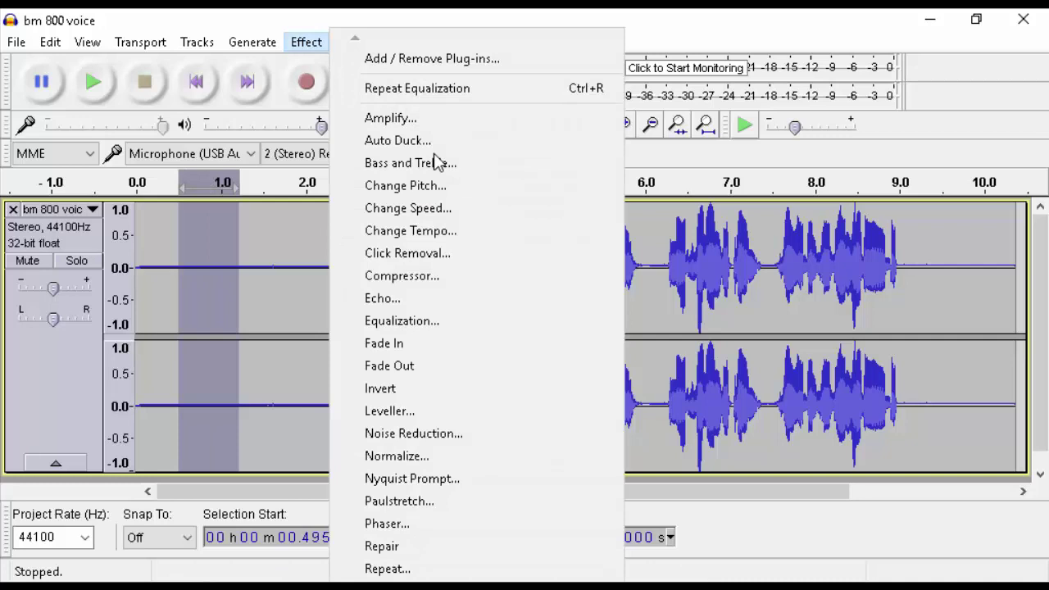
pyautogui.click(414, 433)
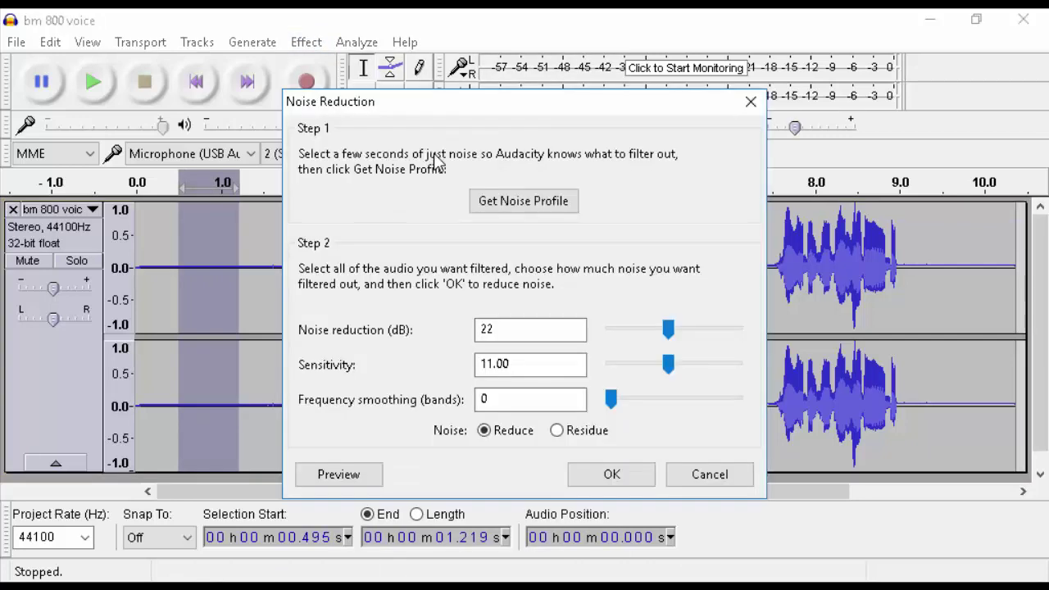
pyautogui.press('Return')
# Apply Noise Reduction to the entire voice track with 22 dB reduction, sensitivity 11.00 and 0 frequency smoothing bands.
pyautogui.hotkey('ctrl', 'a')
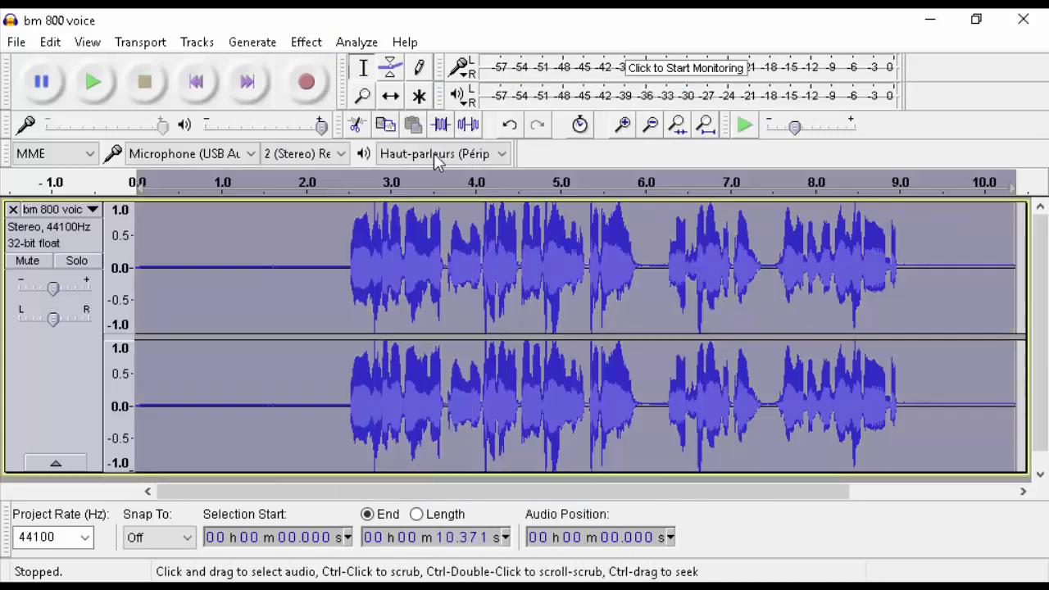
pyautogui.click(307, 42)
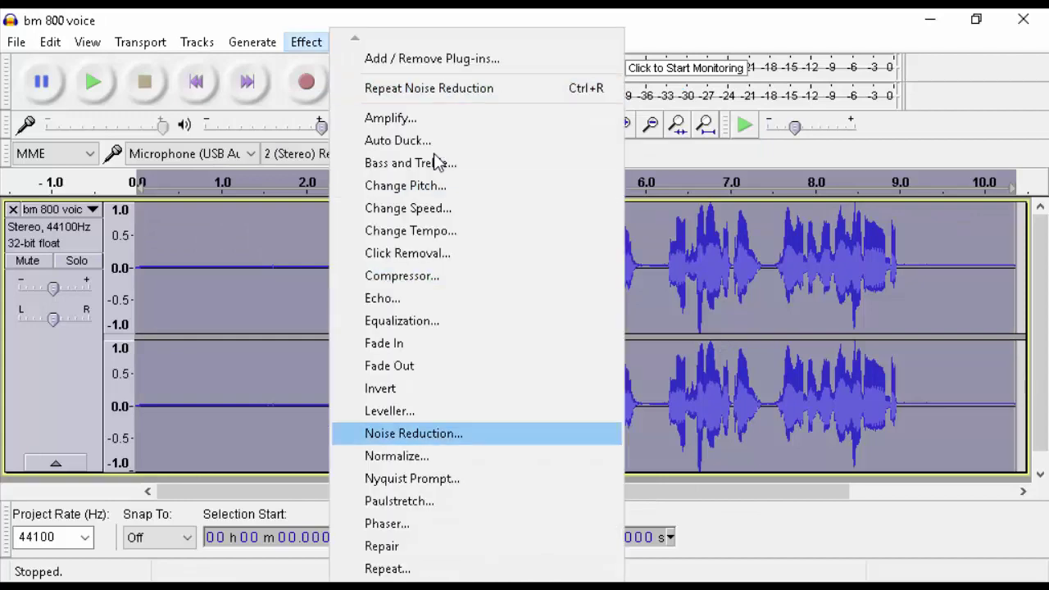
pyautogui.click(414, 433)
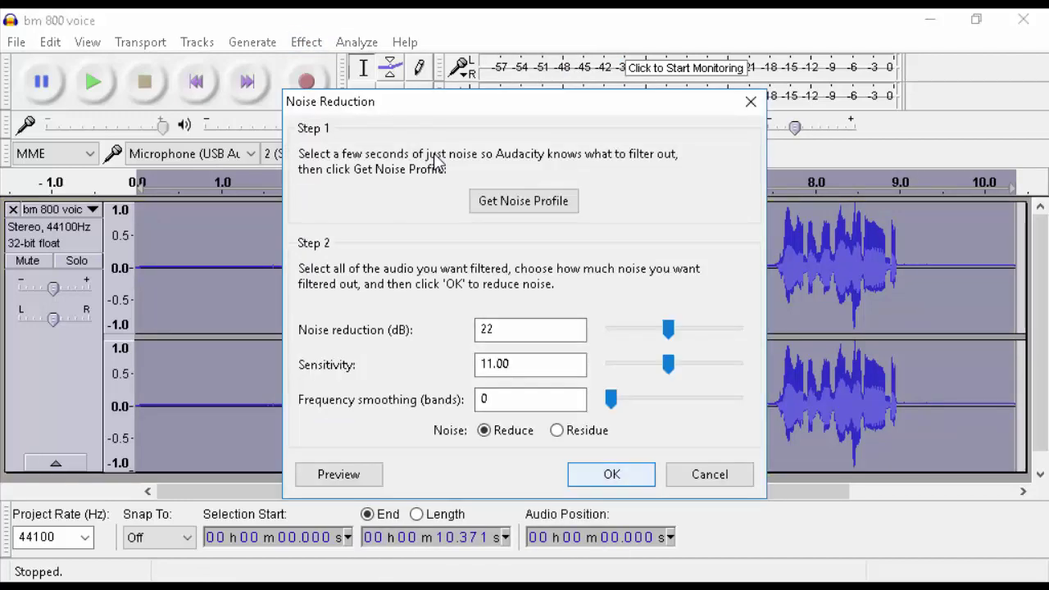
pyautogui.press('Return')
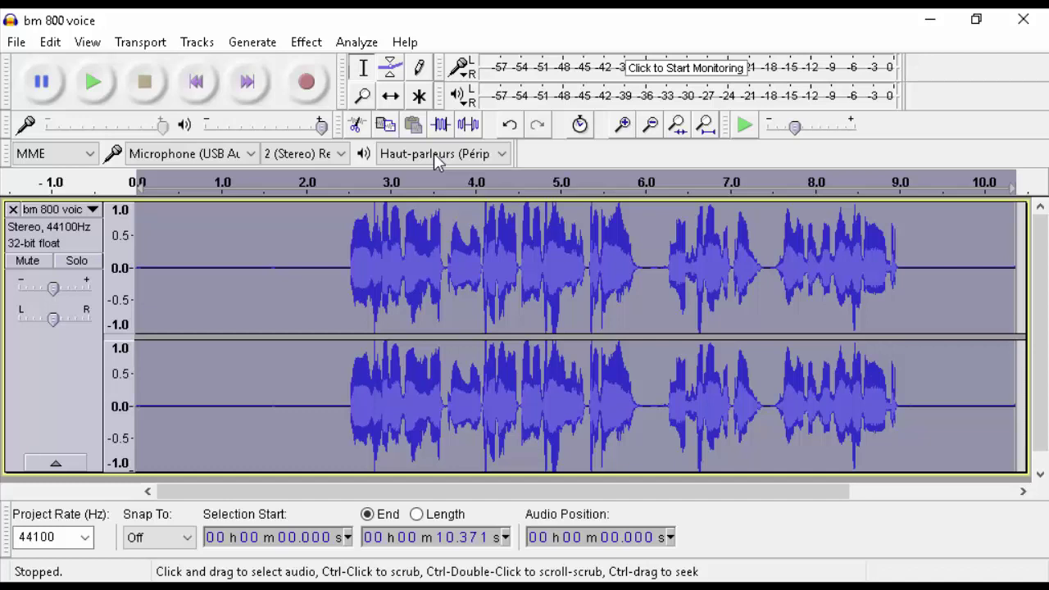
# Delete the silent gap between about 6.01 and 6.22 seconds in the voice track.
pyautogui.click(352, 278)
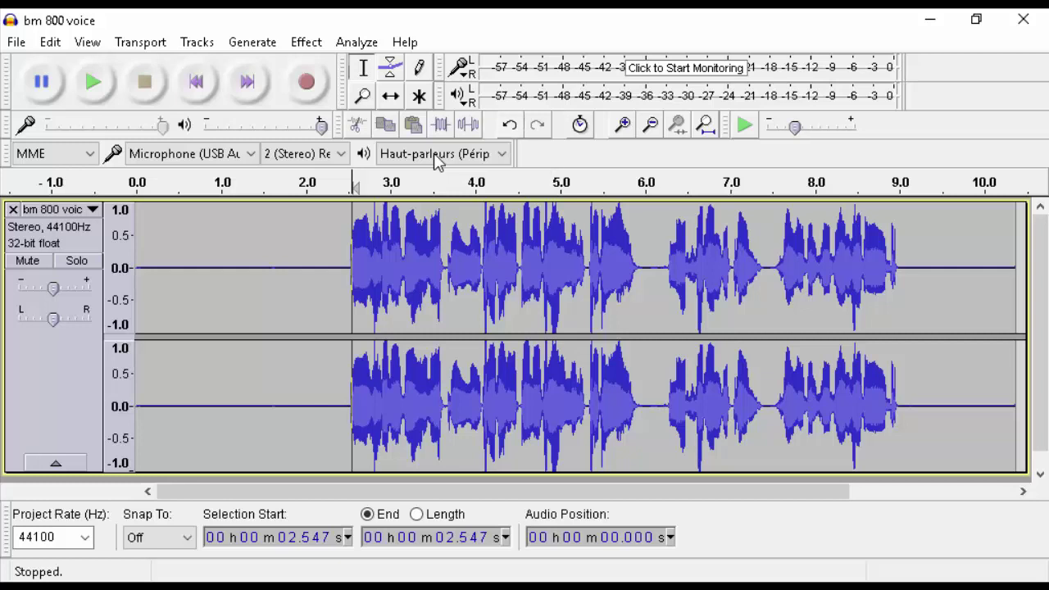
pyautogui.moveTo(642, 279); pyautogui.dragTo(667, 279)
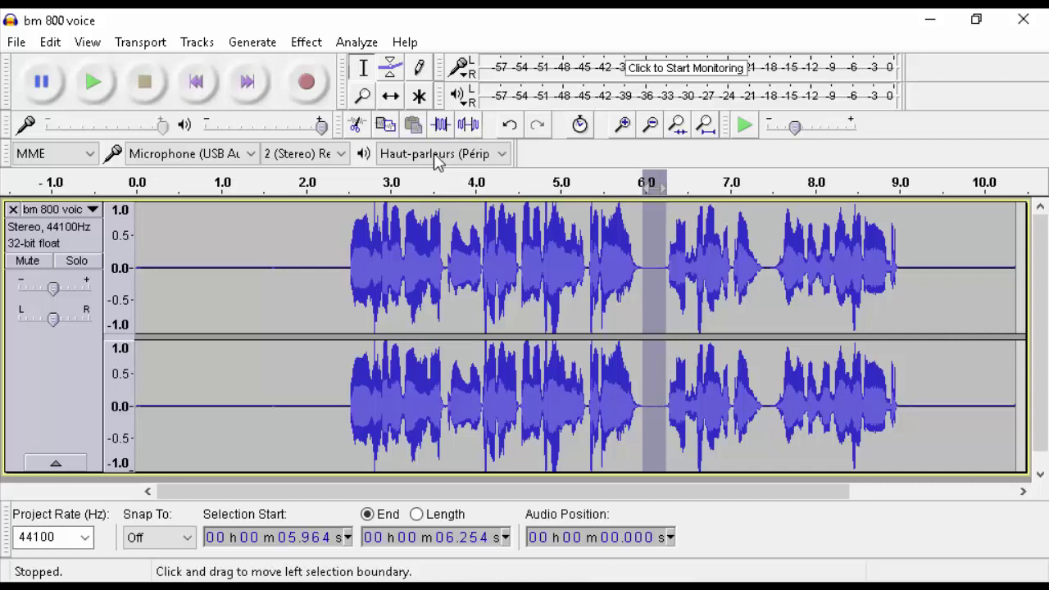
pyautogui.click(657, 270)
pyautogui.moveTo(647, 271); pyautogui.dragTo(664, 270)
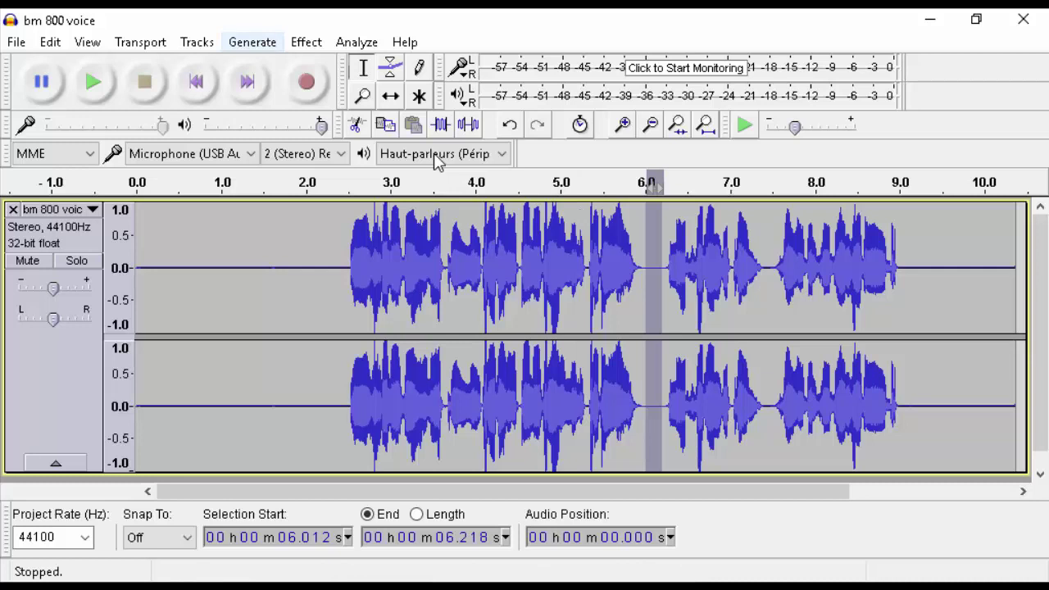
pyautogui.click(251, 42)
pyautogui.click(436, 162)
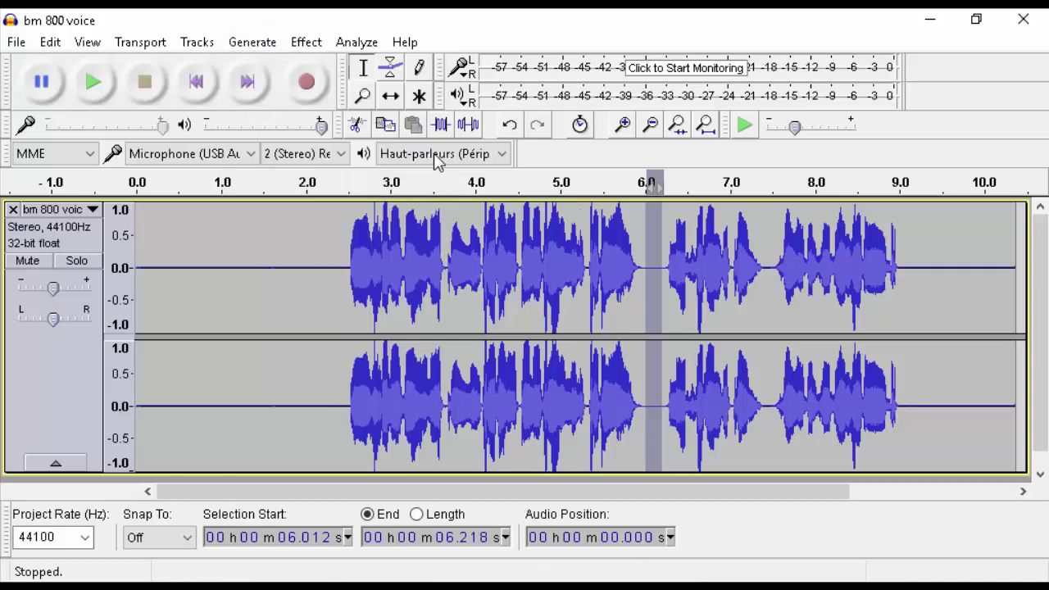
pyautogui.press('Return')
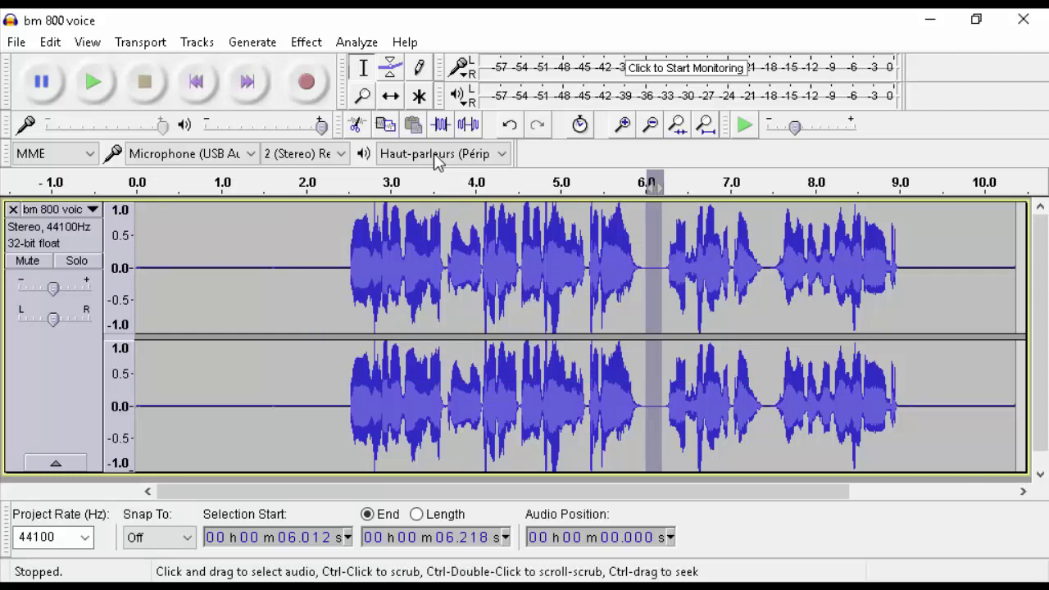
pyautogui.press('Delete')
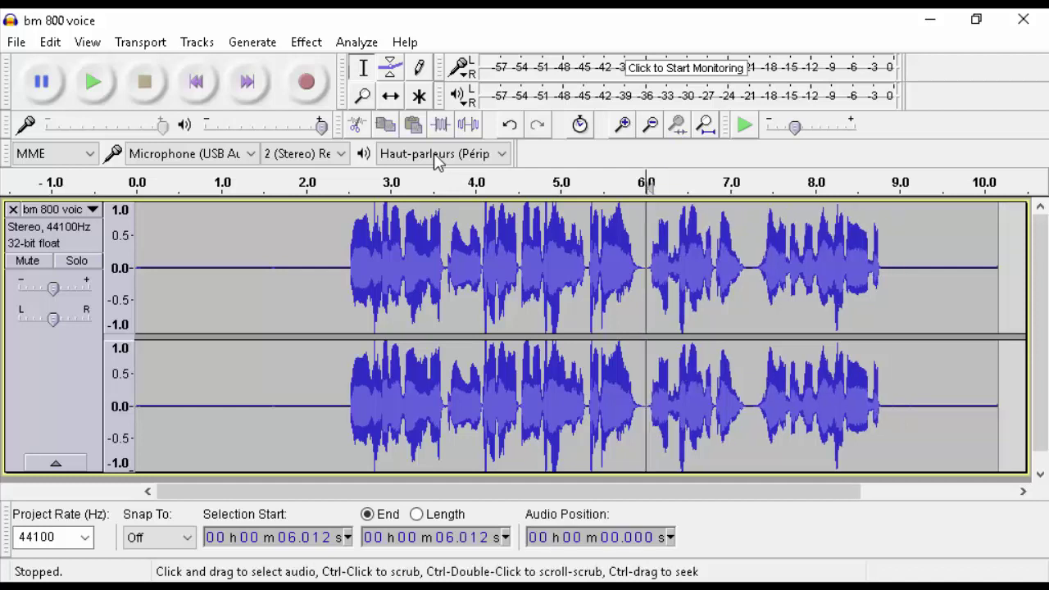
# Trim the silence before the first words, up to about 2.45 seconds, and the silence after the last words.
pyautogui.moveTo(344, 271); pyautogui.dragTo(98, 270)
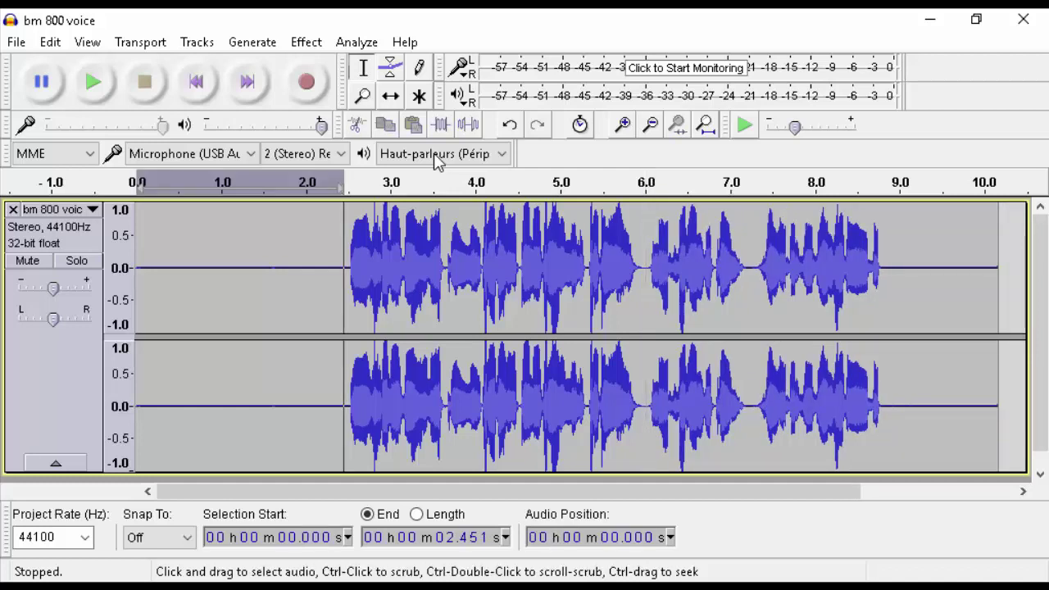
pyautogui.press('Delete')
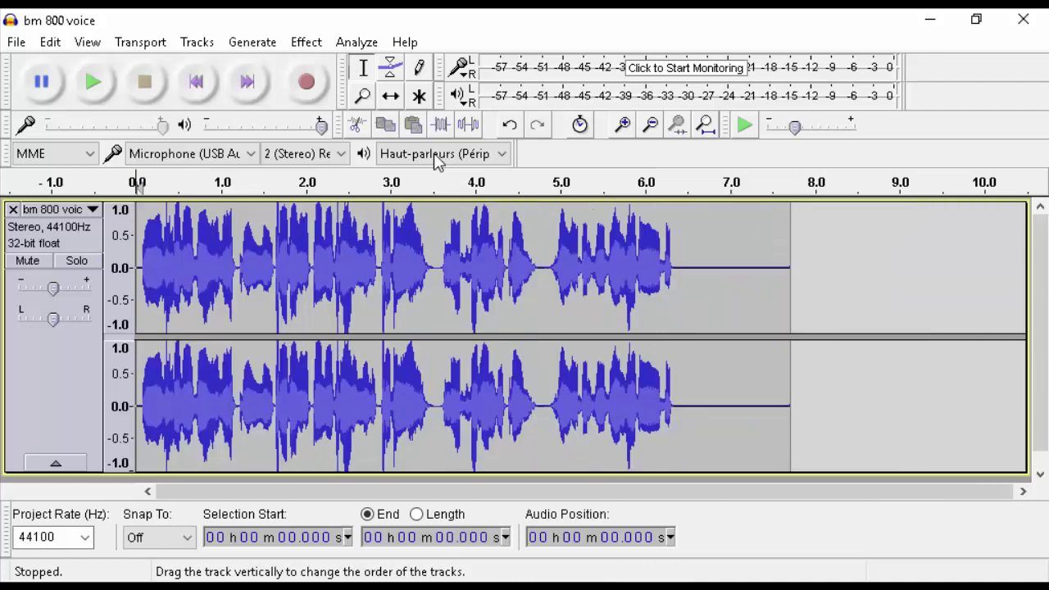
pyautogui.moveTo(680, 270); pyautogui.dragTo(790, 271)
pyautogui.press('Delete')
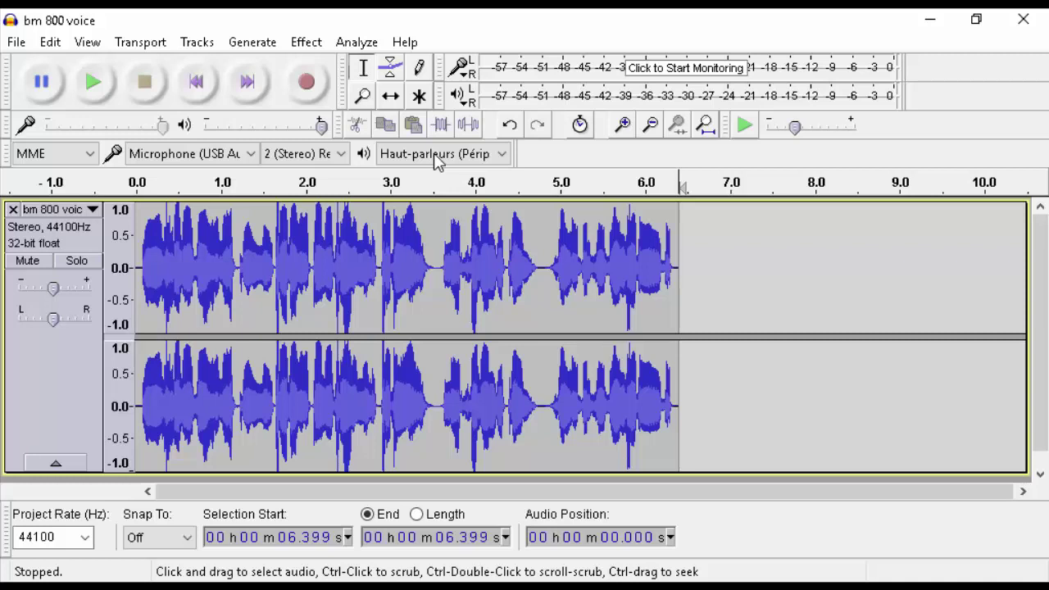
# Remove the edited bm 800 voice track and open the audio file My phone microphone's voice.mp4.
pyautogui.hotkey('shift', 'c')
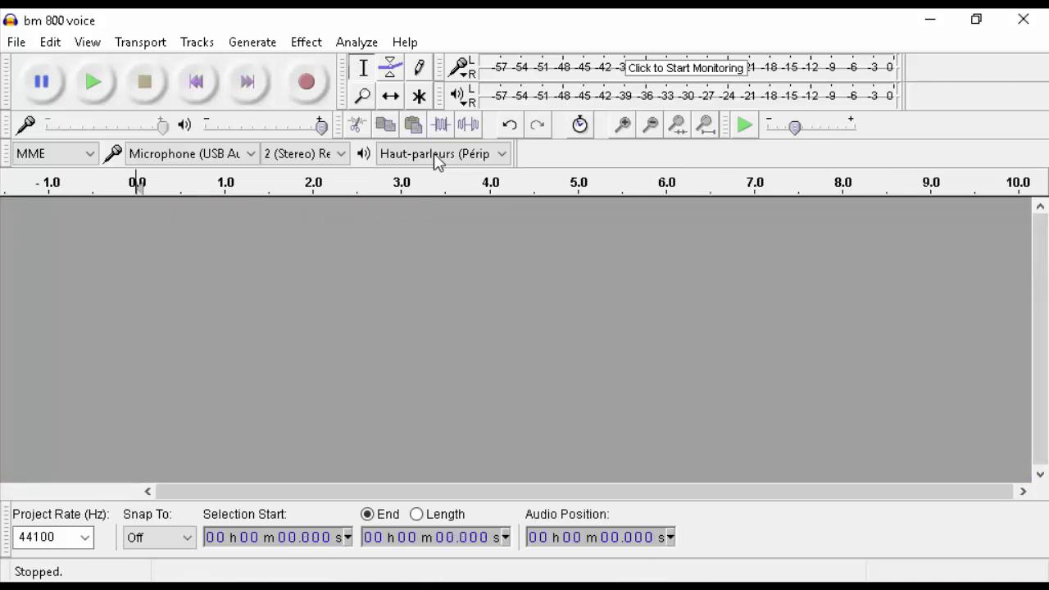
pyautogui.click(16, 42)
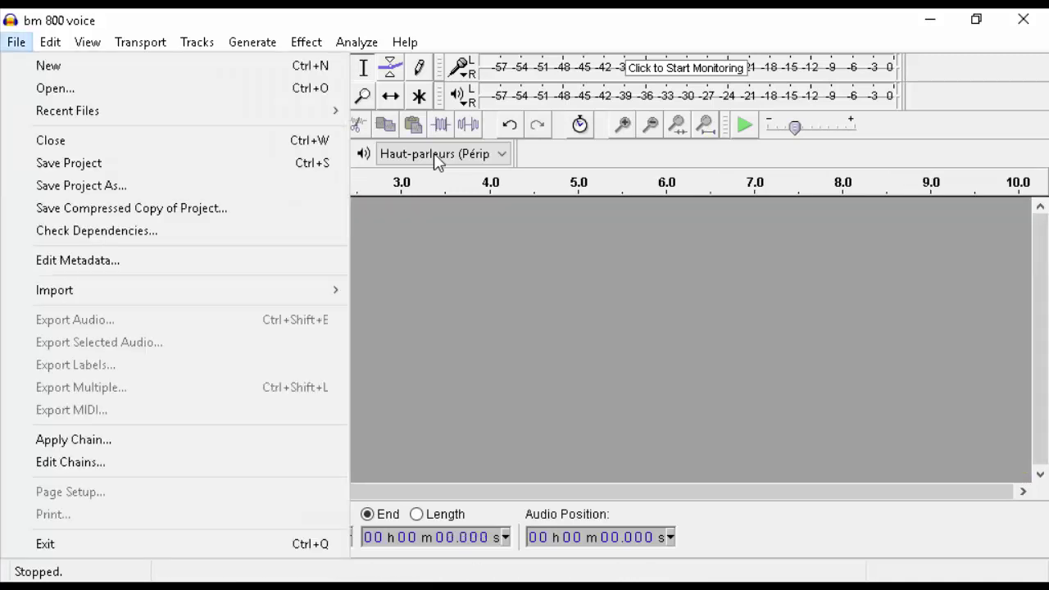
pyautogui.press('Right')
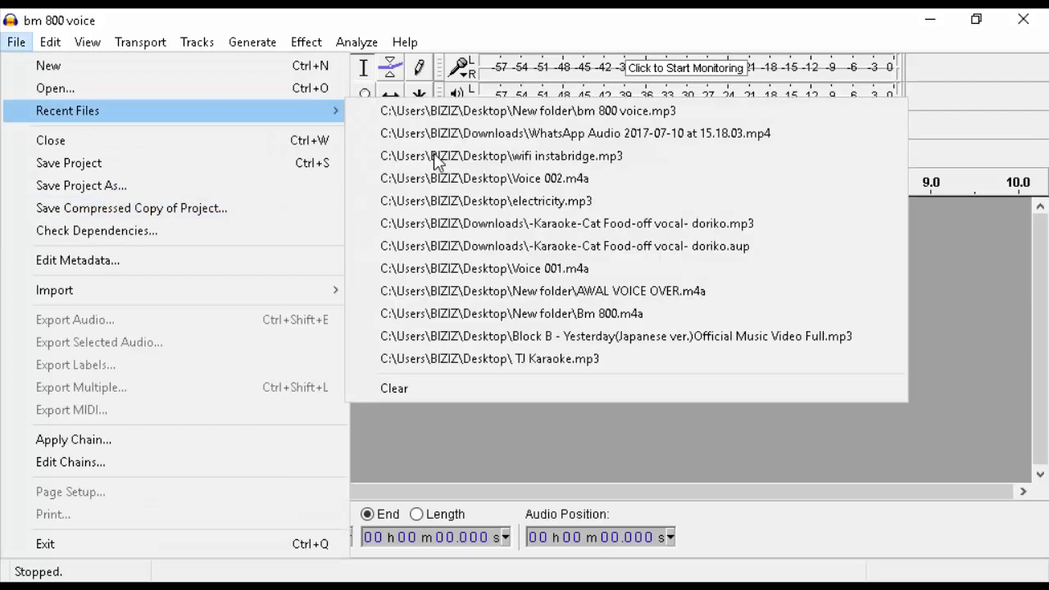
pyautogui.press('Left')
pyautogui.press('Up')
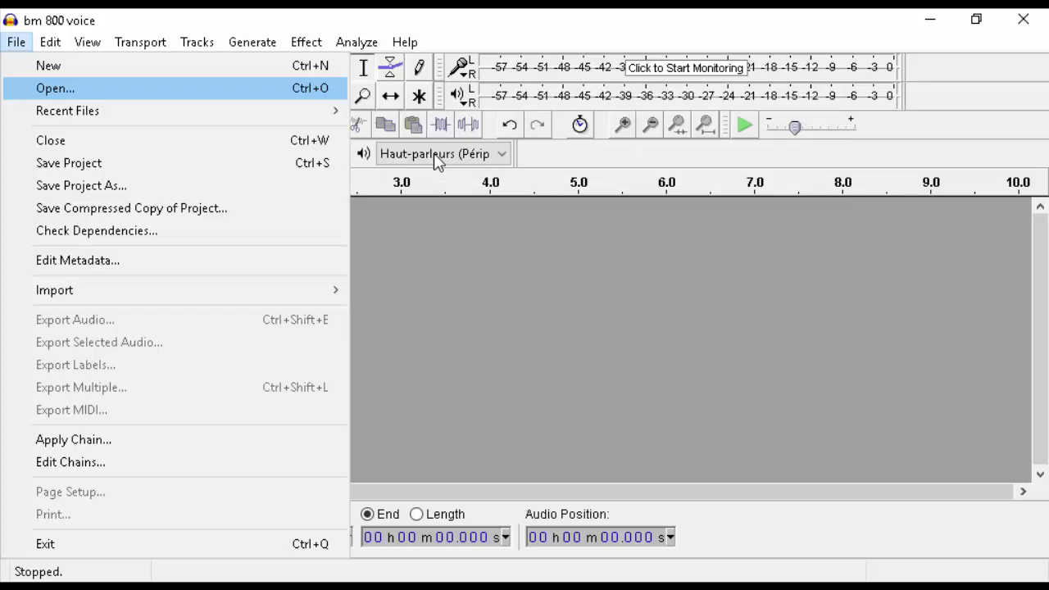
pyautogui.press('Return')
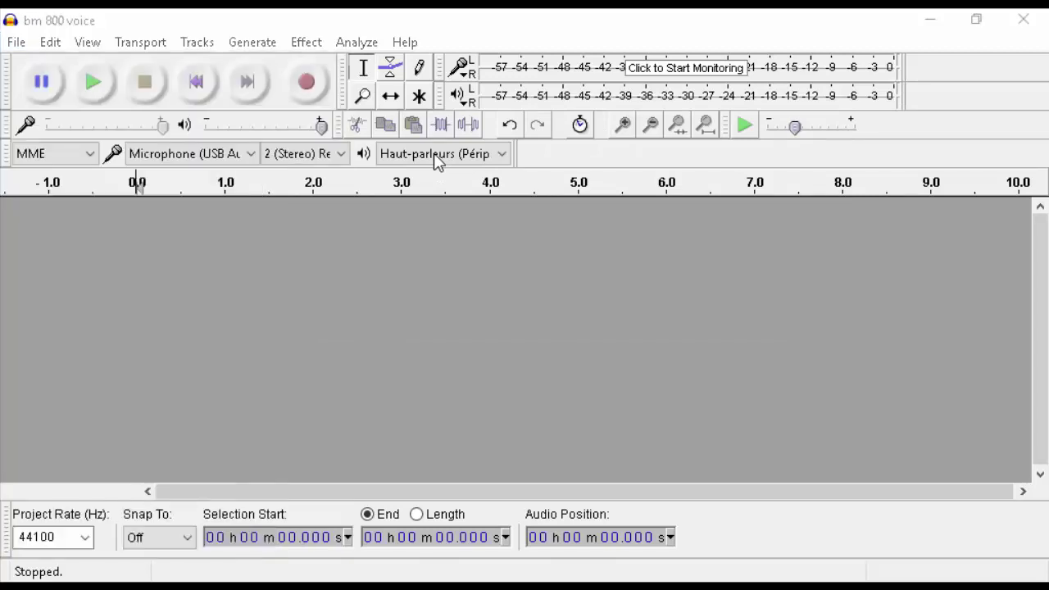
pyautogui.write('my')
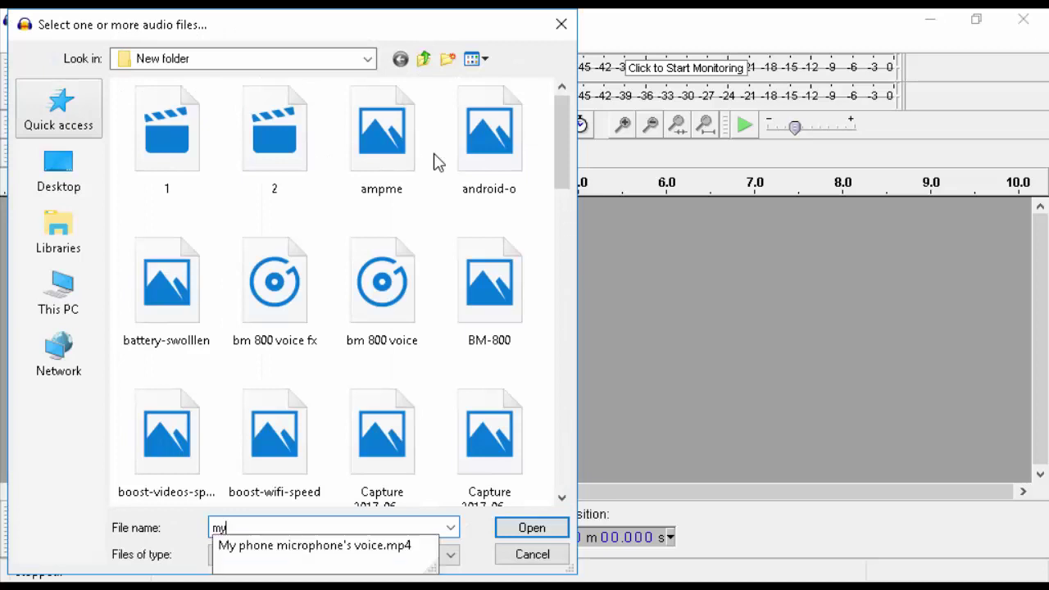
pyautogui.press('Down')
pyautogui.press('Return')
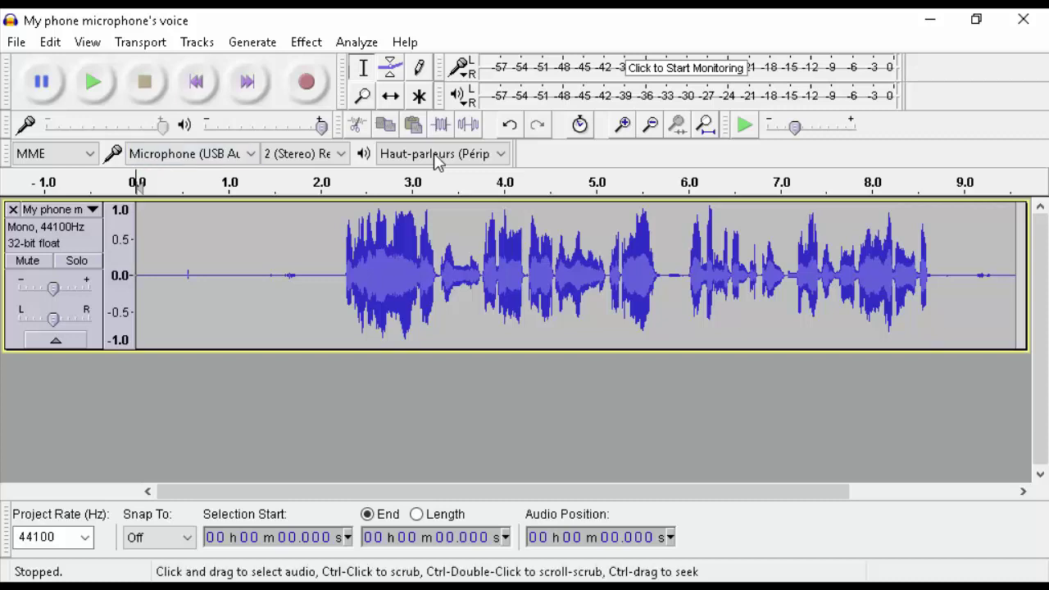
# Capture a noise profile from the silent stretch between about 0.69 and 1.08 seconds of the phone recording.
pyautogui.moveTo(200, 275); pyautogui.dragTo(234, 275)
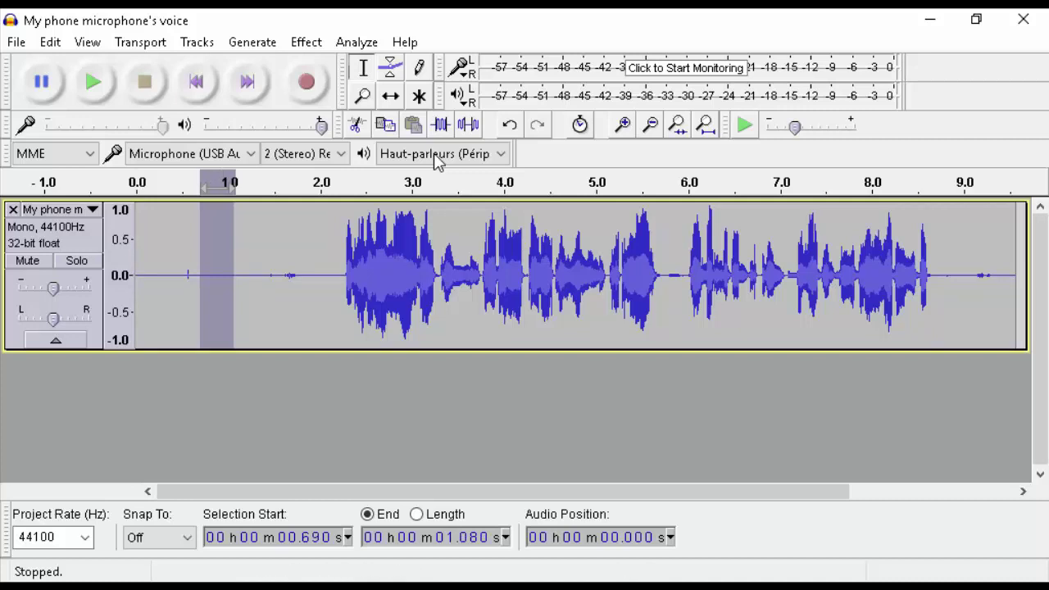
pyautogui.hotkey('alt', 'c')
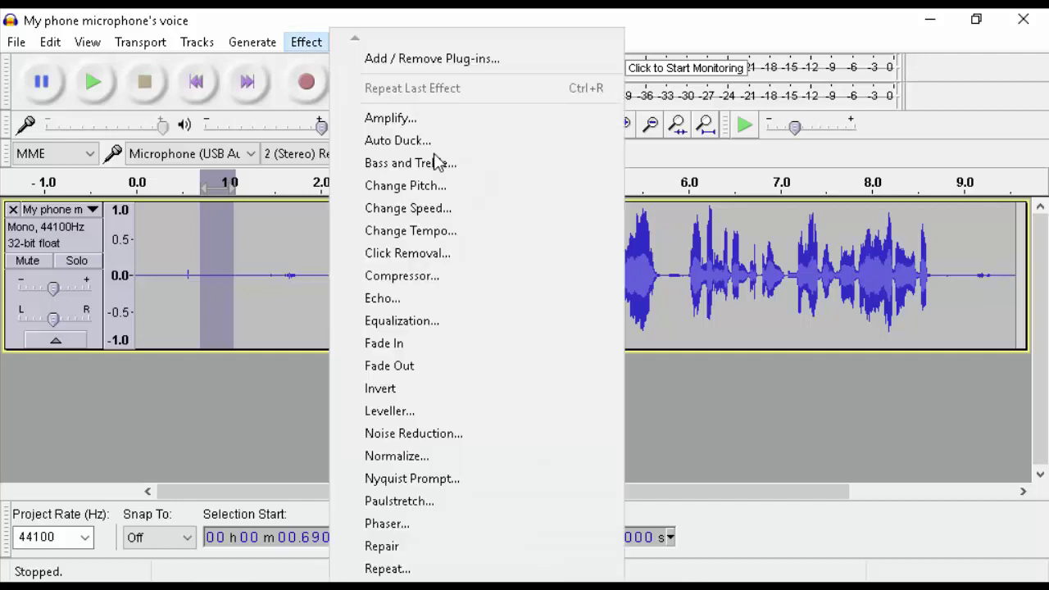
pyautogui.click(413, 433)
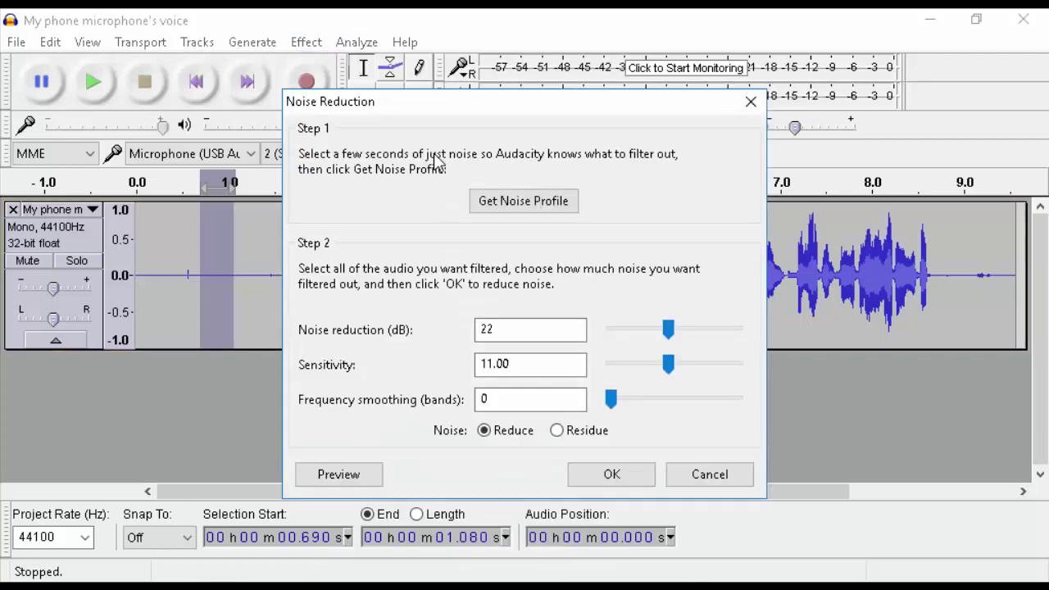
pyautogui.press('Return')
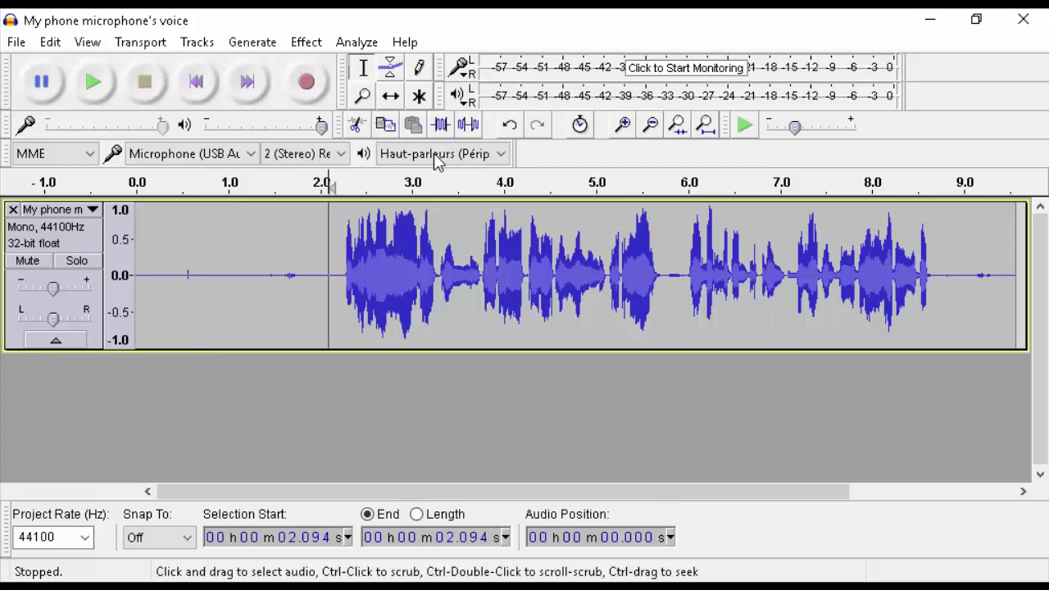
# Apply Noise Reduction to the entire phone recording with 22 dB reduction, sensitivity 11.00 and 0 frequency smoothing bands.
pyautogui.hotkey('ctrl', 'a')
pyautogui.hotkey('alt', 'c')
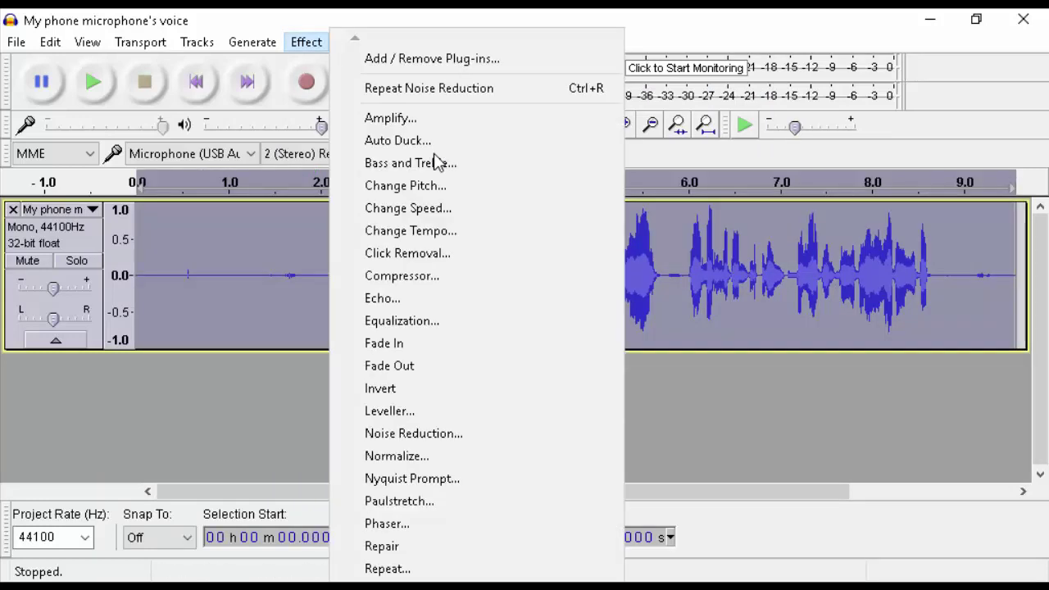
pyautogui.press('Down')
pyautogui.press('Down')
pyautogui.press('Down')
pyautogui.press('Down')
pyautogui.press('Down')
pyautogui.press('Down')
pyautogui.press('Down')
pyautogui.press('Down')
pyautogui.press('Down')
pyautogui.press('Down')
pyautogui.press('Down')
pyautogui.press('Down')
pyautogui.press('Down')
pyautogui.press('Down')
pyautogui.press('Down')
pyautogui.press('Down')
pyautogui.press('Down')
pyautogui.press('Return')
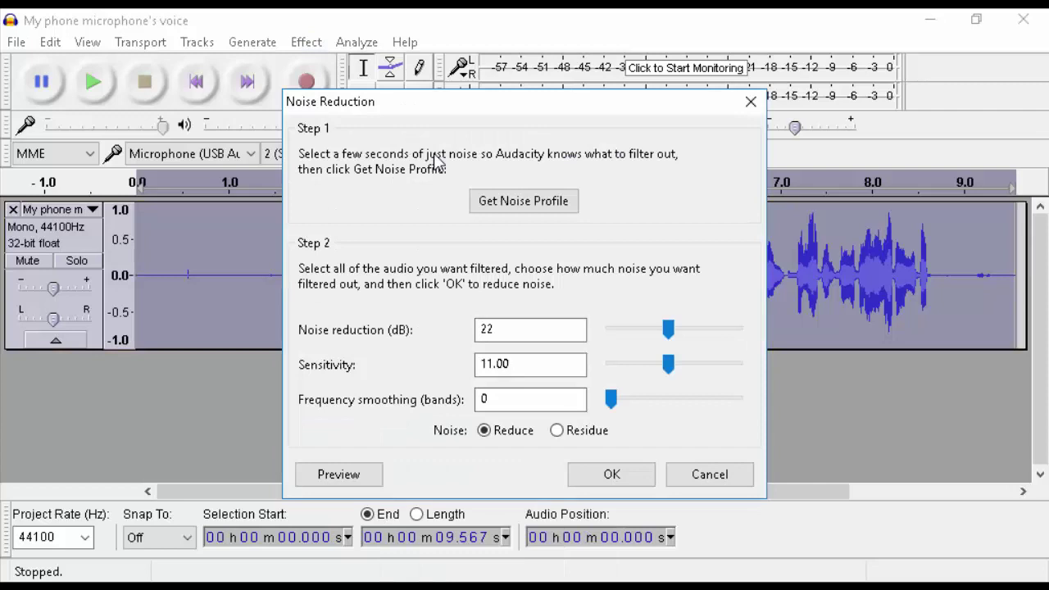
pyautogui.press('Return')
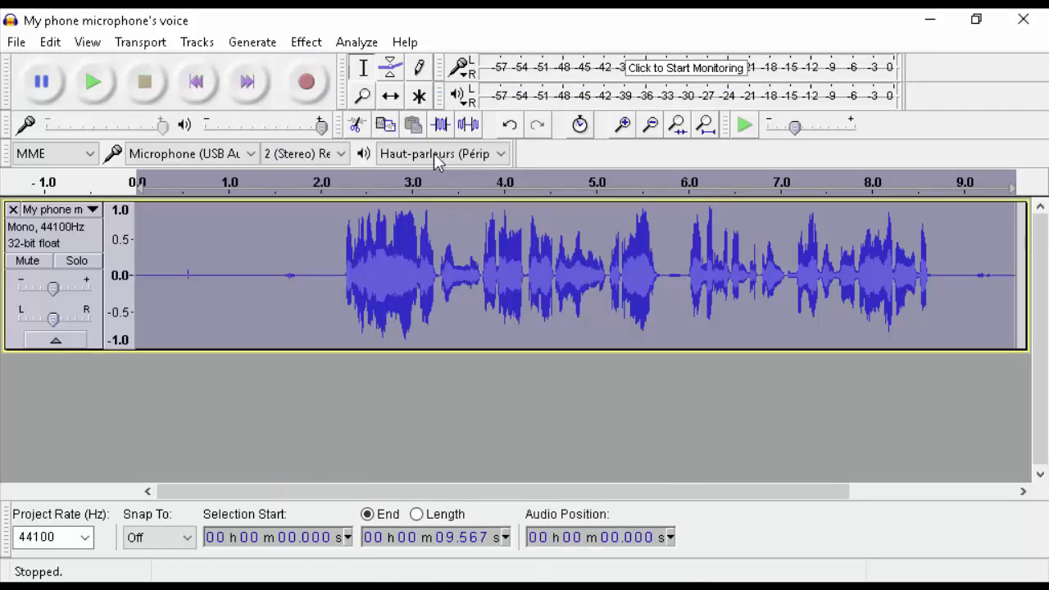
# Apply the Compressor to the phone recording with threshold -18 dB, noise floor -40 dB, ratio 2:1, attack 0.20 secs and release 1.0 secs.
pyautogui.hotkey('alt', 'c')
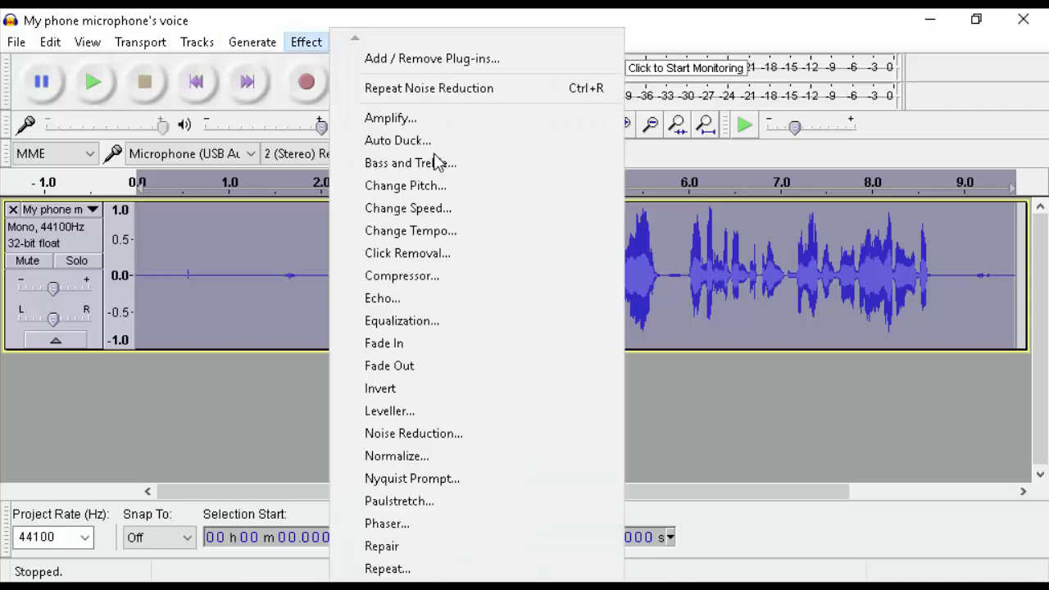
pyautogui.press('c')
pyautogui.press('c')
pyautogui.press('c')
pyautogui.press('c')
pyautogui.press('c')
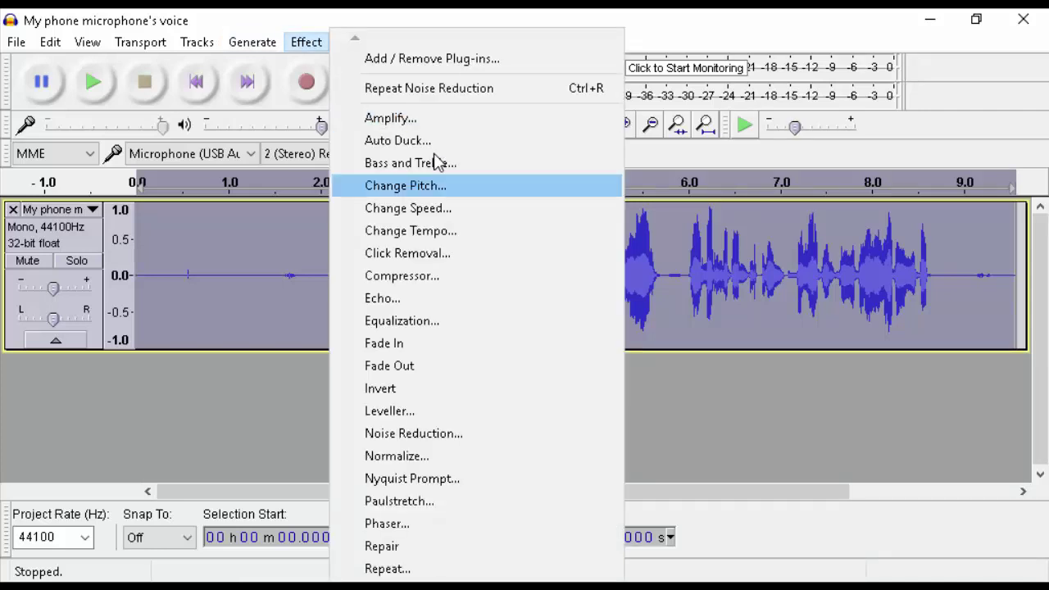
pyautogui.press('Return')
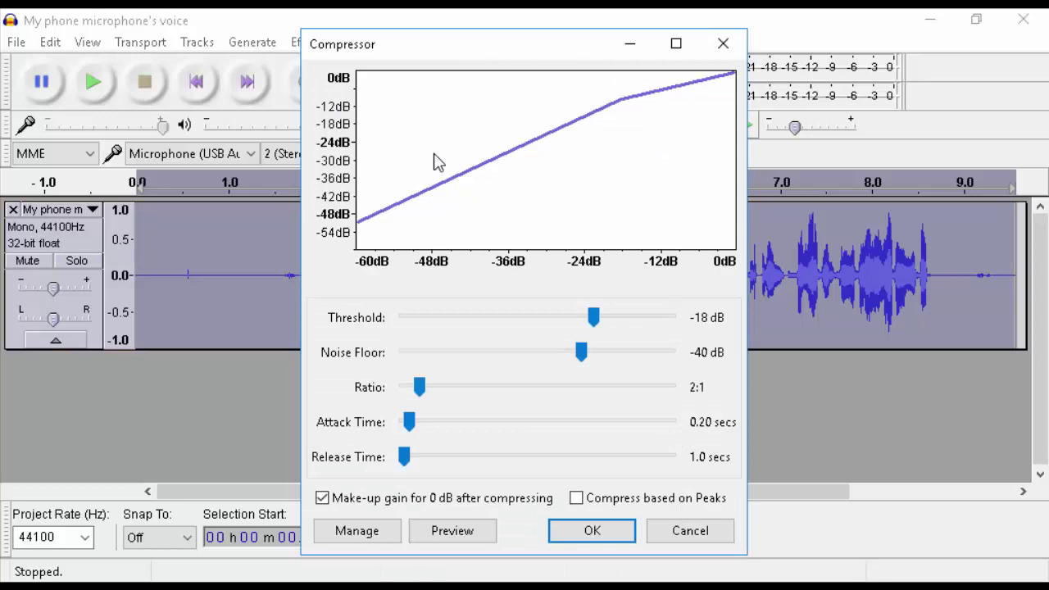
pyautogui.press('Tab')
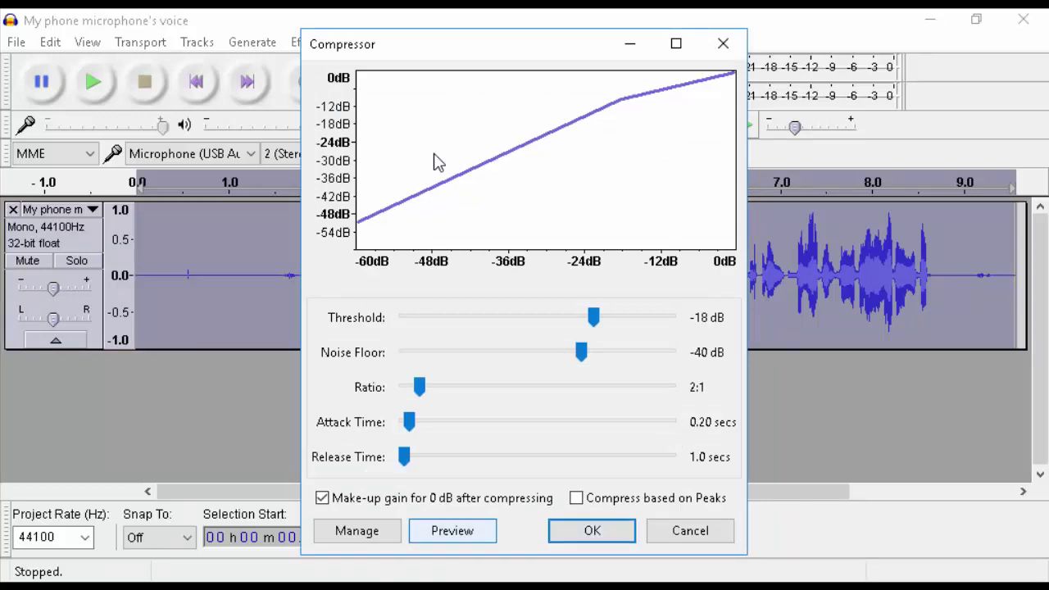
pyautogui.press('Tab')
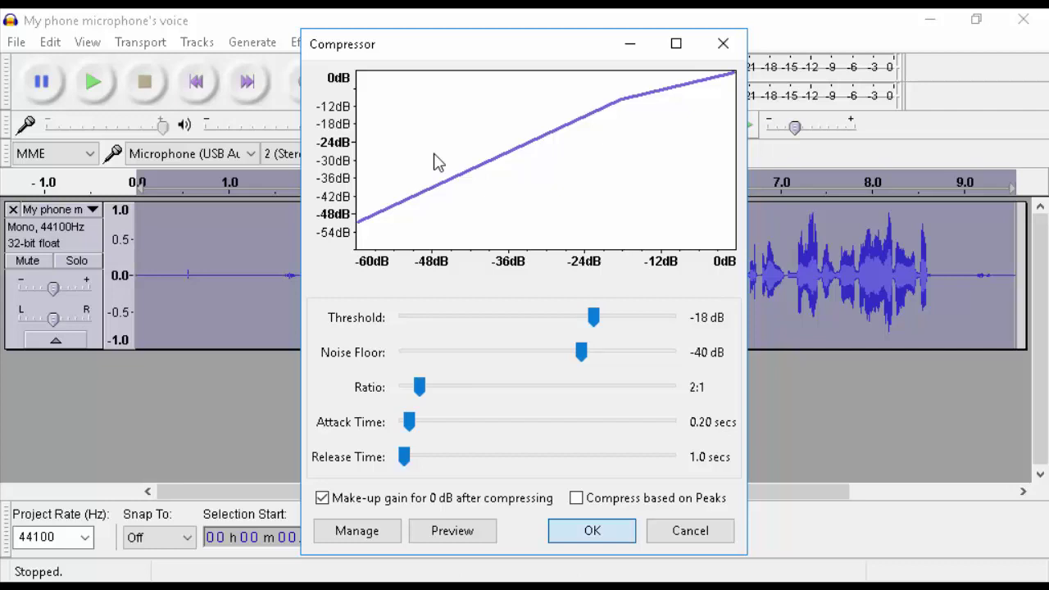
pyautogui.press('Return')
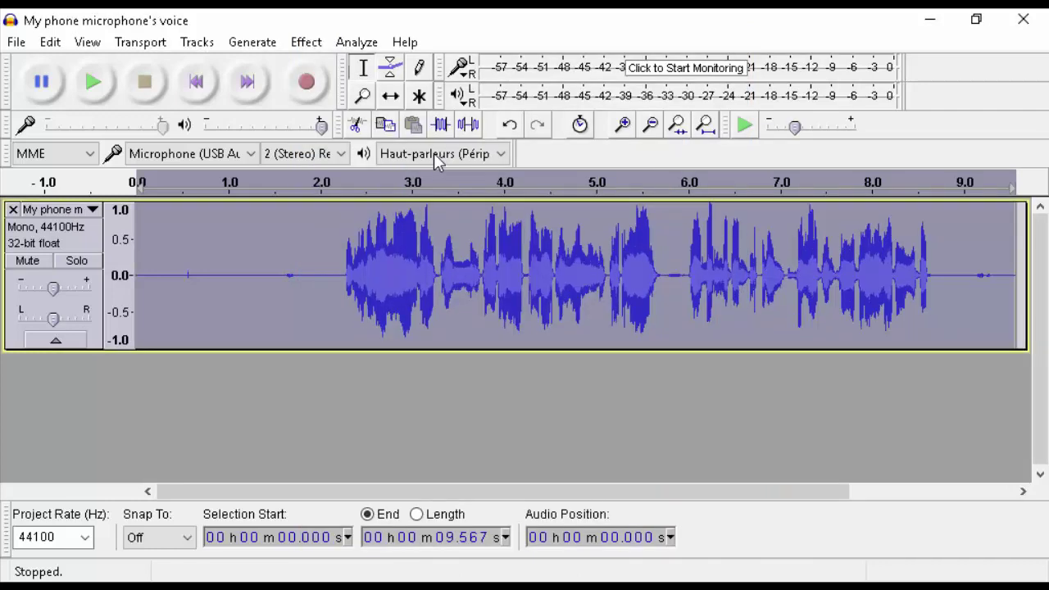
# Apply Bass and Treble to the phone recording with bass 3.9 dB, treble 4.0 dB and level control at -1.0 dB.
pyautogui.press('alt')
pyautogui.press('Left')
pyautogui.press('Left')
pyautogui.press('Left')
pyautogui.press('Left')
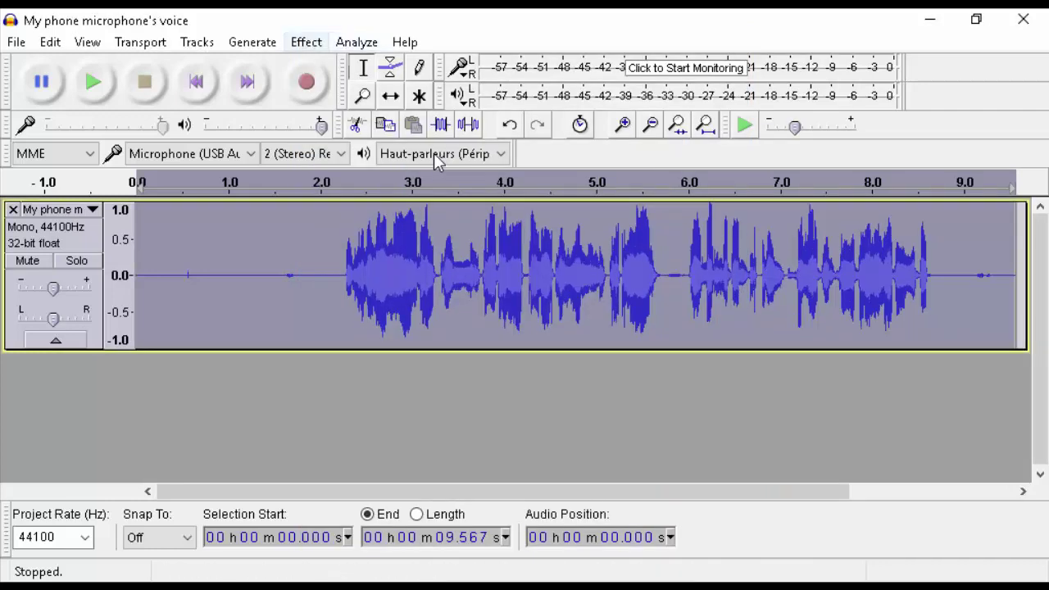
pyautogui.click(307, 42)
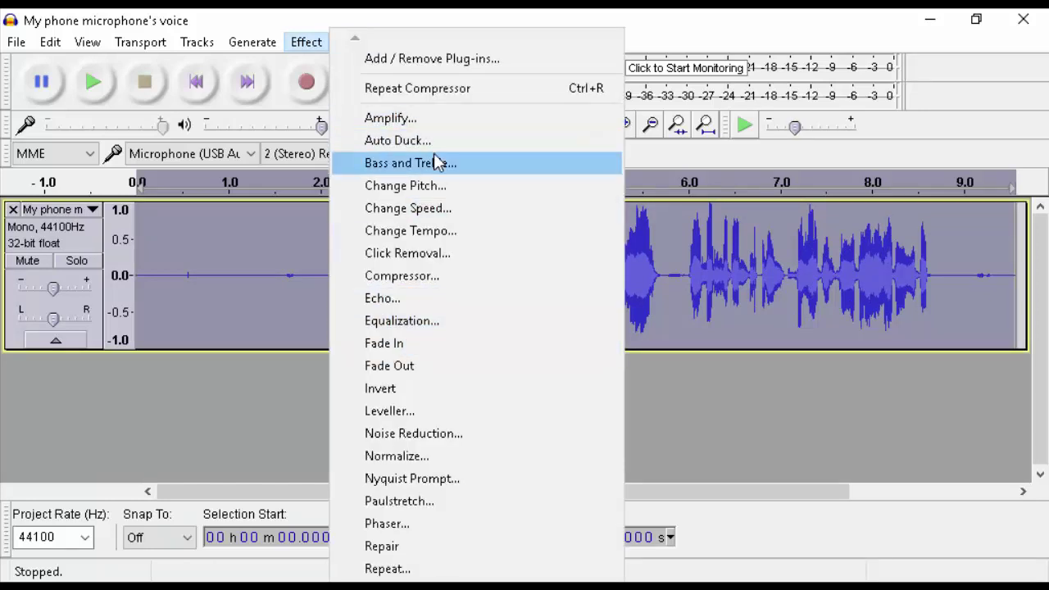
pyautogui.click(437, 161)
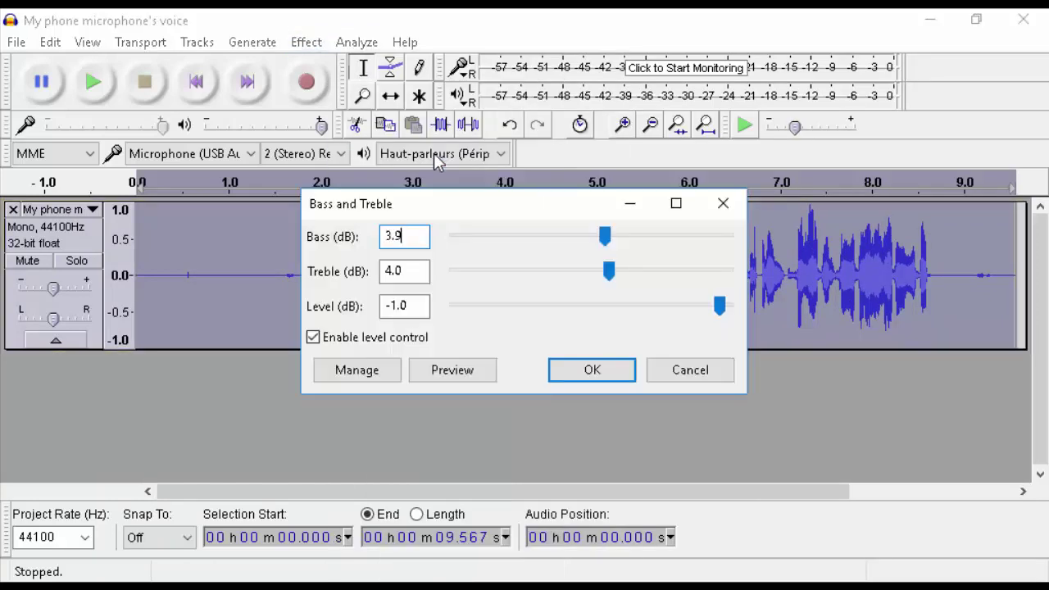
pyautogui.press('BackSpace')
pyautogui.press('BackSpace')
pyautogui.press('BackSpace')
pyautogui.hotkey('ctrl', 'z')
pyautogui.press('Tab')
pyautogui.hotkey('ctrl', 'a')
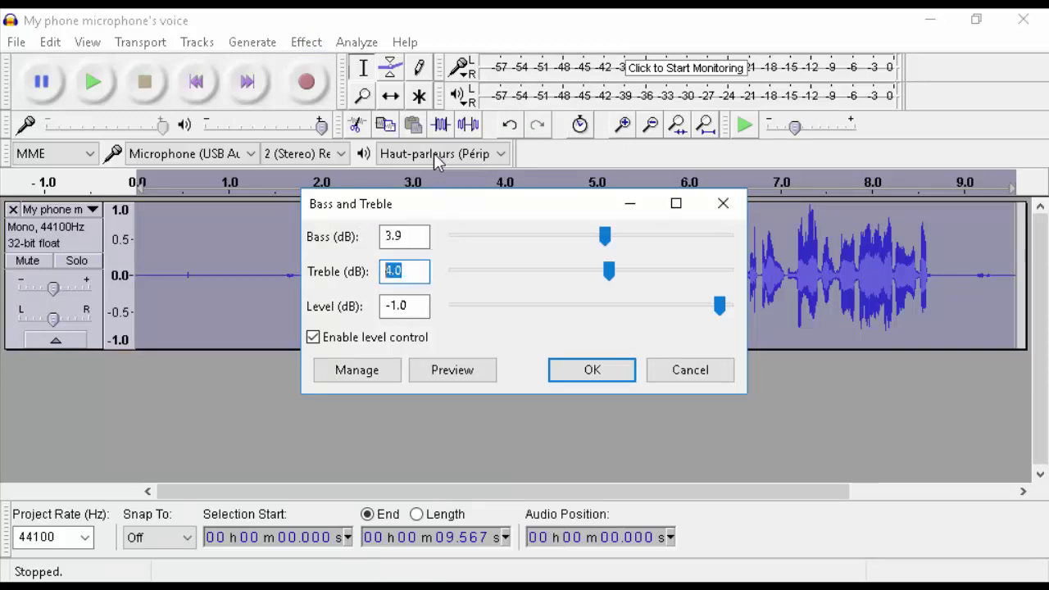
pyautogui.press('Tab')
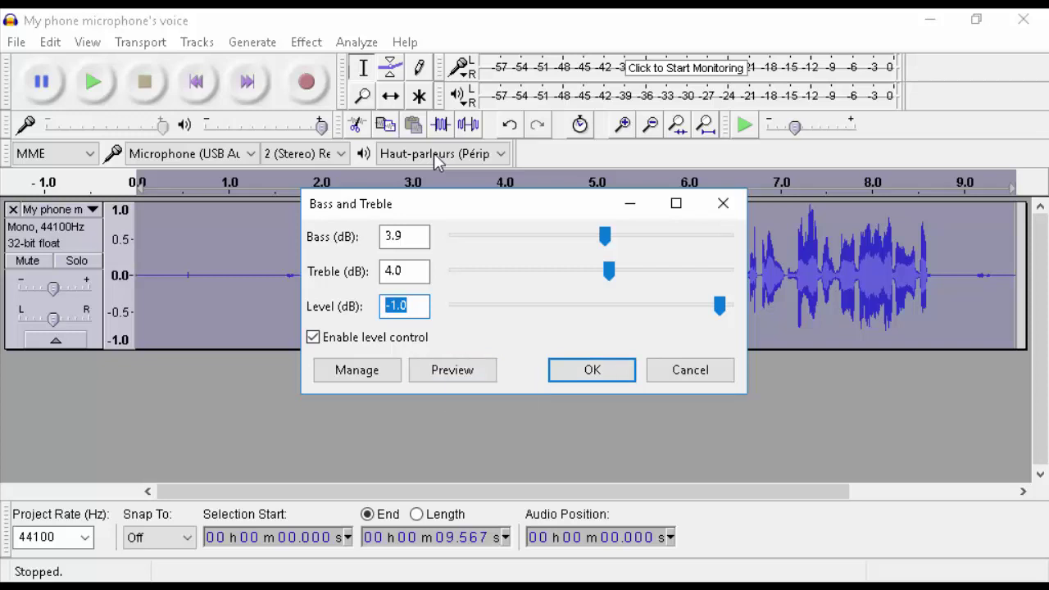
pyautogui.press('Return')
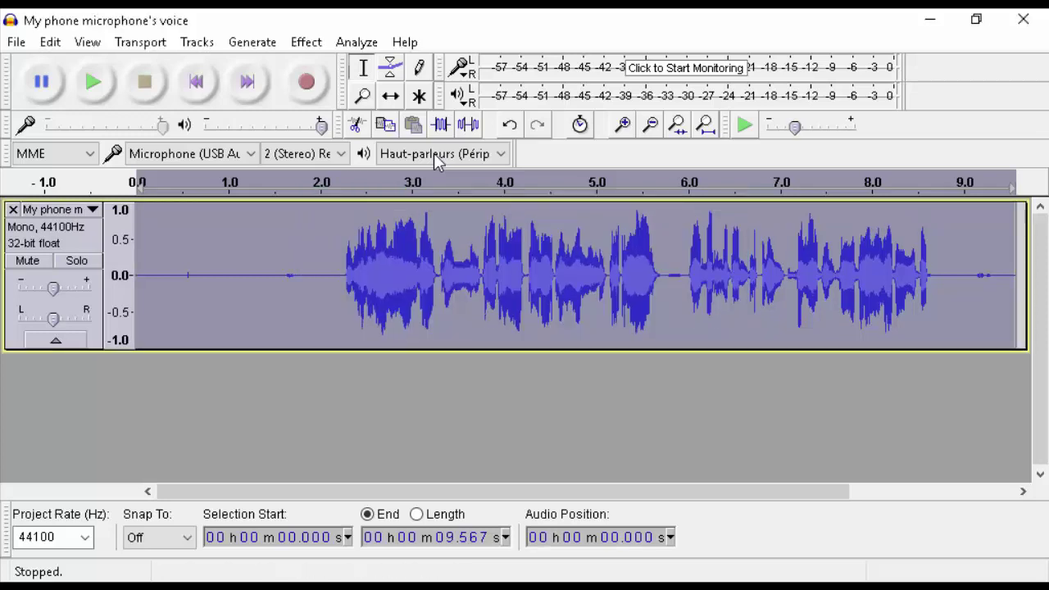
# Apply Equalization to the phone recording with the Bass Boost curve and a filter length of 4001.
pyautogui.hotkey('alt', 'c')
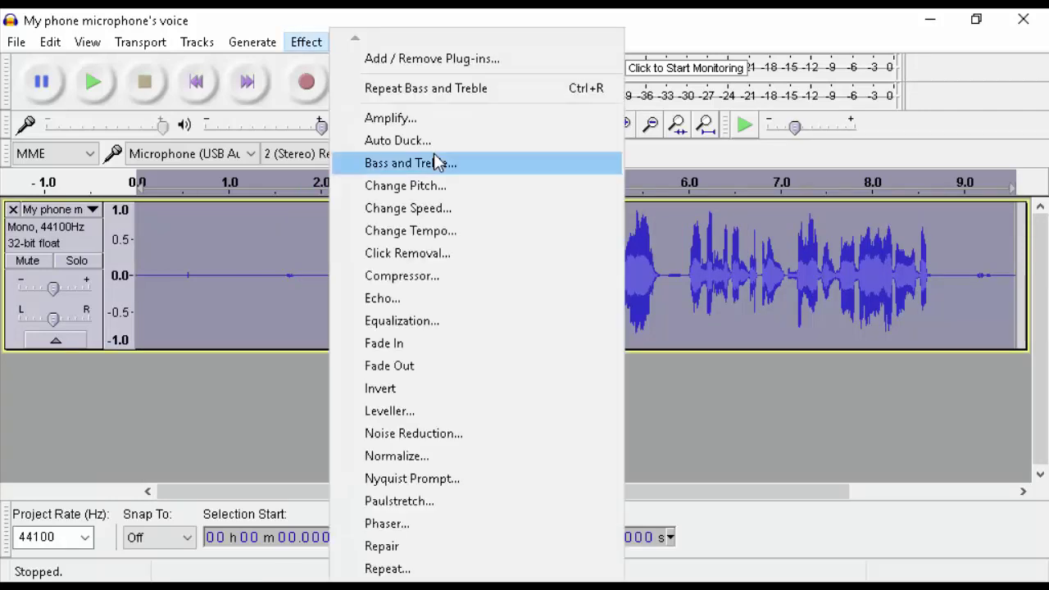
pyautogui.press('Down')
pyautogui.press('Down')
pyautogui.press('Down')
pyautogui.press('Down')
pyautogui.press('Down')
pyautogui.press('Down')
pyautogui.press('Down')
pyautogui.press('Down')
pyautogui.press('Up')
pyautogui.press('Return')
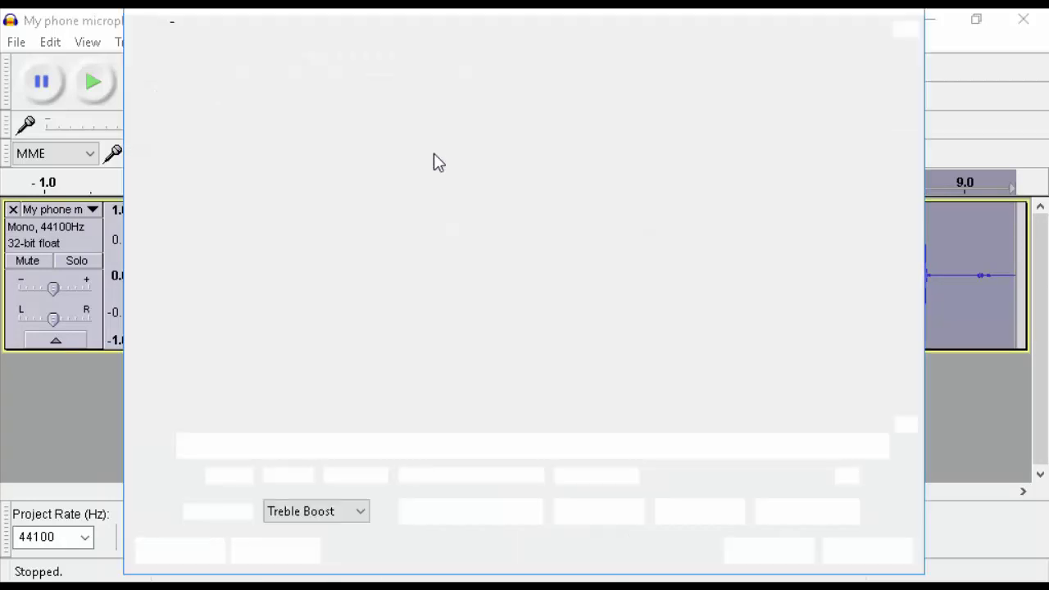
pyautogui.hotkey('alt', 'Down')
pyautogui.press('Return')
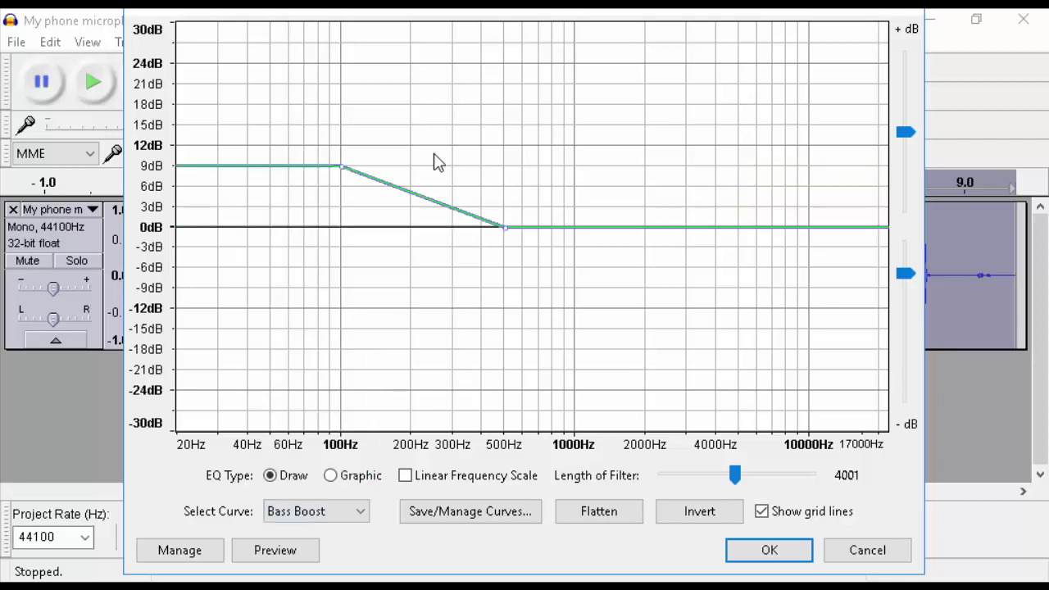
pyautogui.press('Return')
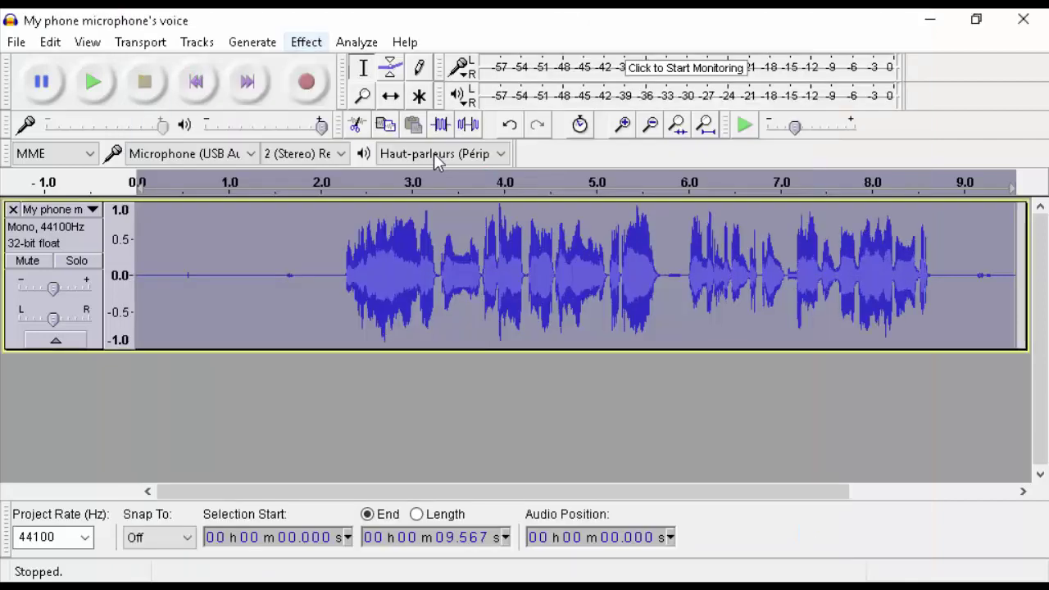
# Apply Equalization to the phone recording once more, using the Treble Boost curve.
pyautogui.click(306, 42)
pyautogui.press('Return')
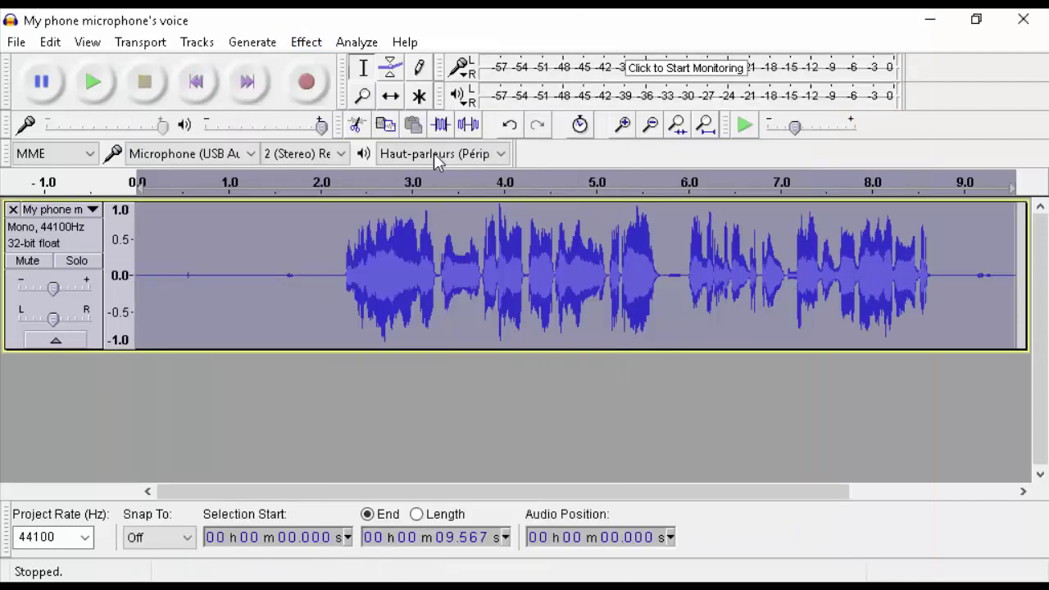
pyautogui.hotkey('alt', 'Down')
pyautogui.press('Down')
pyautogui.press('Down')
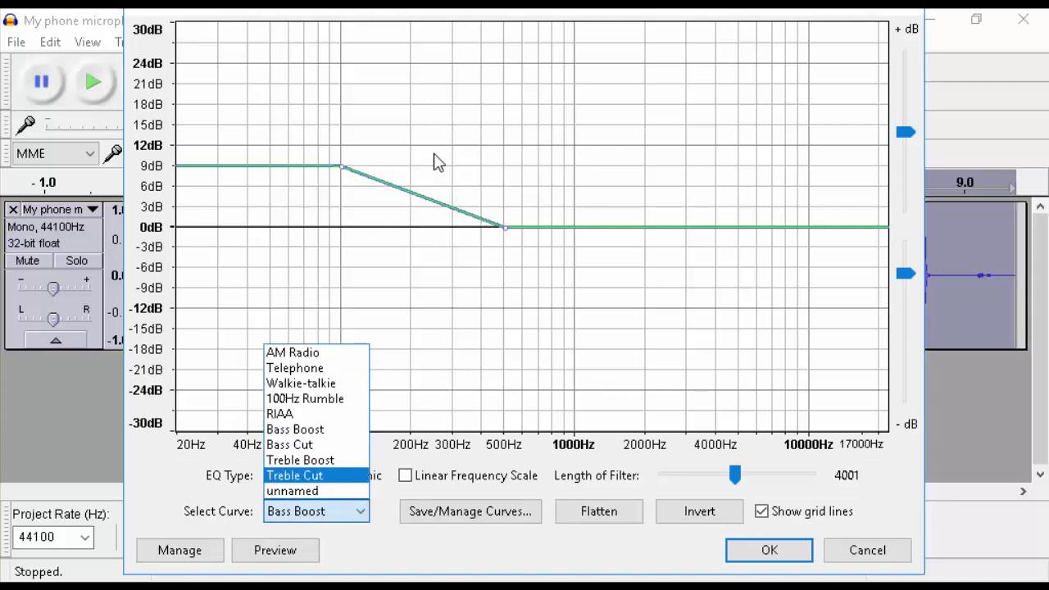
pyautogui.press('Return')
pyautogui.press('Return')
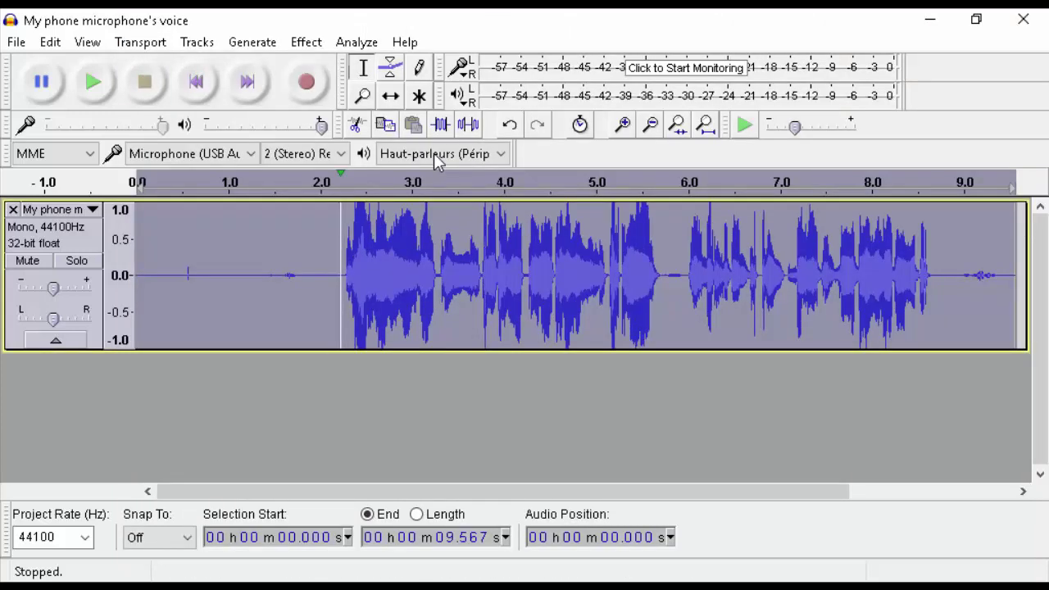
# Normalize the phone recording to a maximum amplitude of -1.0 dB with DC offset removal and independent stereo channels enabled.
pyautogui.press('alt')
pyautogui.press('Left')
pyautogui.press('Left')
pyautogui.press('Left')
pyautogui.press('Left')
pyautogui.press('Down')
pyautogui.press('n')
pyautogui.press('n')
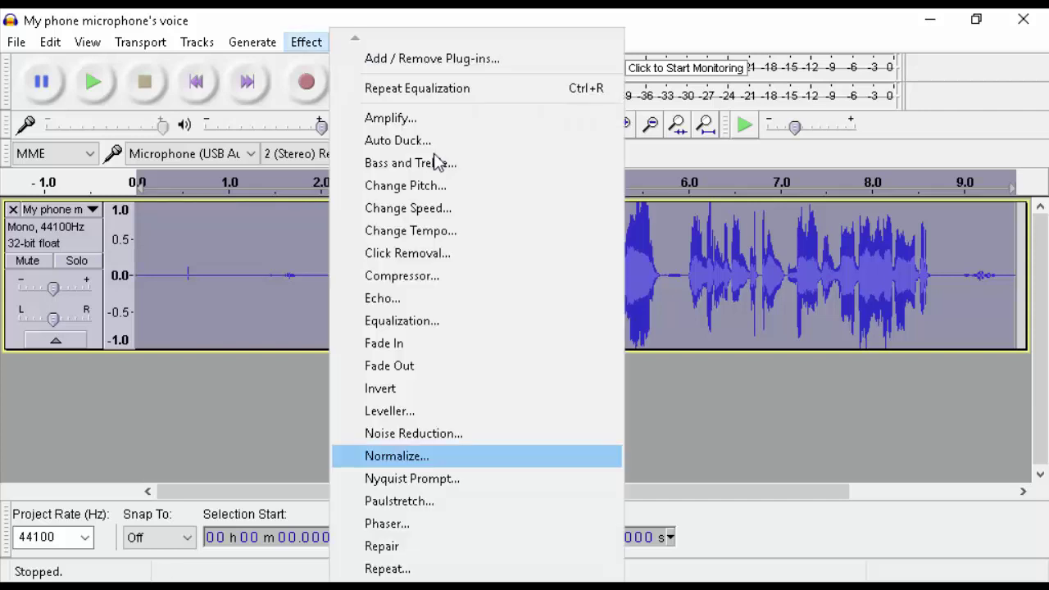
pyautogui.press('Down')
pyautogui.press('Down')
pyautogui.press('Down')
pyautogui.press('Up')
pyautogui.press('Up')
pyautogui.press('Up')
pyautogui.press('Return')
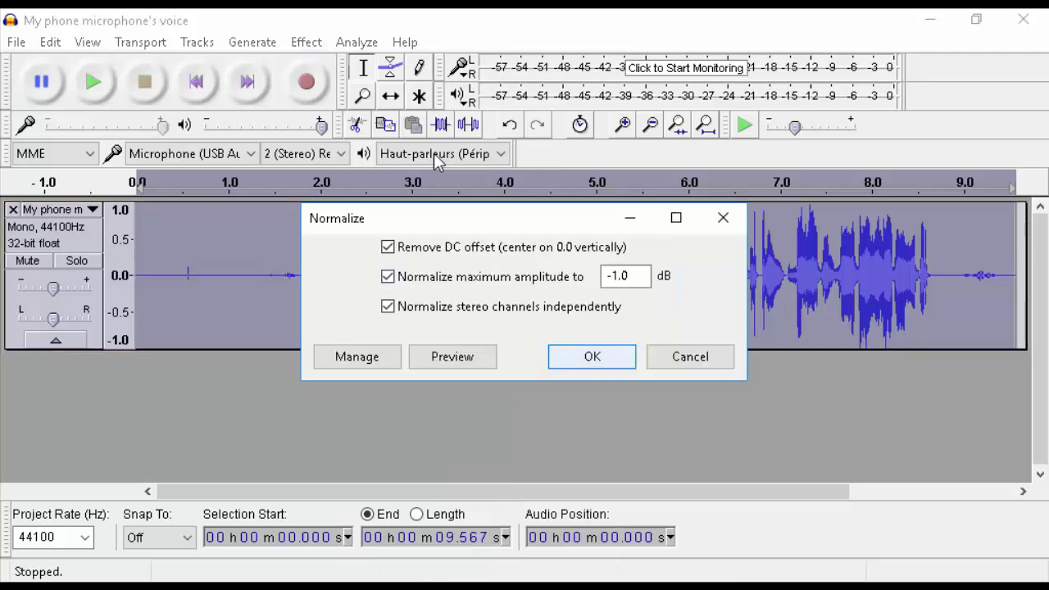
pyautogui.press('Return')
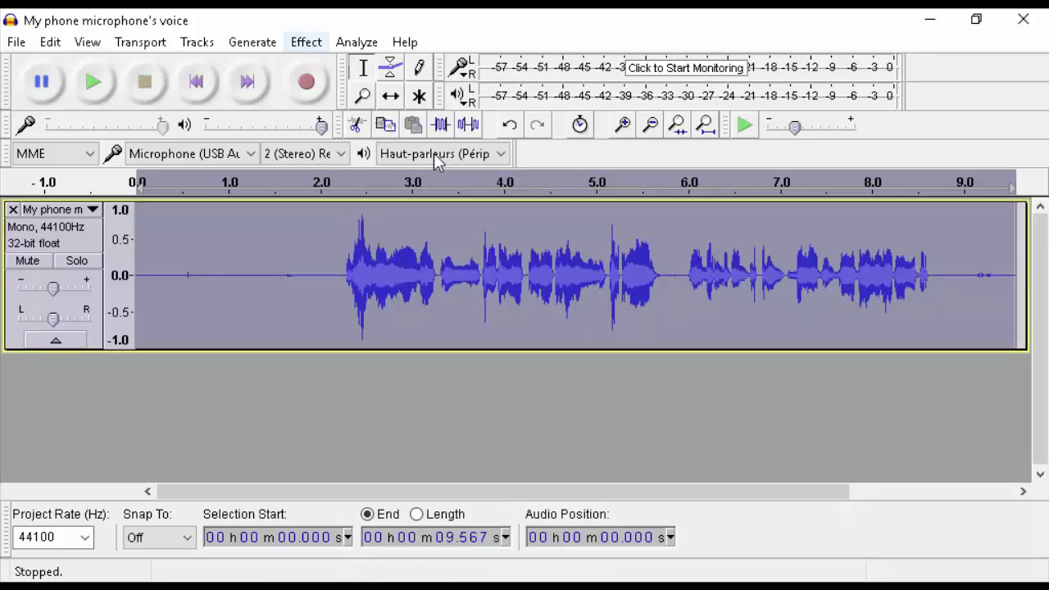
# Apply the Limiter to the phone recording as Hard Limit at -4.00 dB with 10.00 ms hold, 0.00 dB input gain and no make-up gain.
pyautogui.hotkey('alt', 'c')
pyautogui.press('Down')
pyautogui.press('Down')
pyautogui.press('Down')
pyautogui.press('Down')
pyautogui.press('Down')
pyautogui.press('Down')
pyautogui.press('Down')
pyautogui.press('Down')
pyautogui.press('Down')
pyautogui.press('Down')
pyautogui.press('Down')
pyautogui.press('Down')
pyautogui.press('Down')
pyautogui.press('Down')
pyautogui.press('Down')
pyautogui.press('Down')
pyautogui.press('Down')
pyautogui.press('Down')
pyautogui.press('Down')
pyautogui.press('Down')
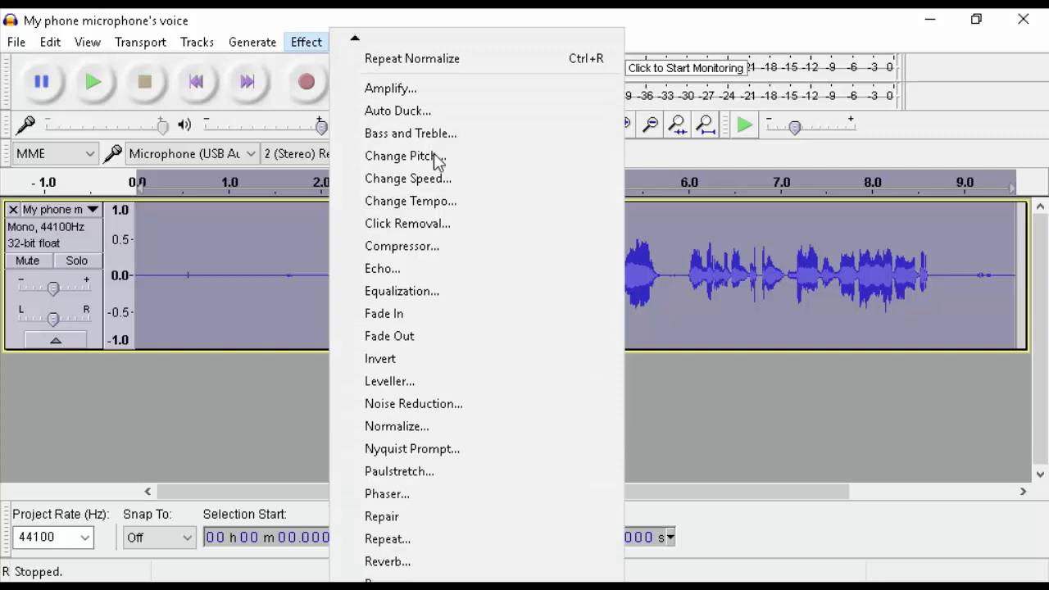
pyautogui.scroll(-15, 437, 159)
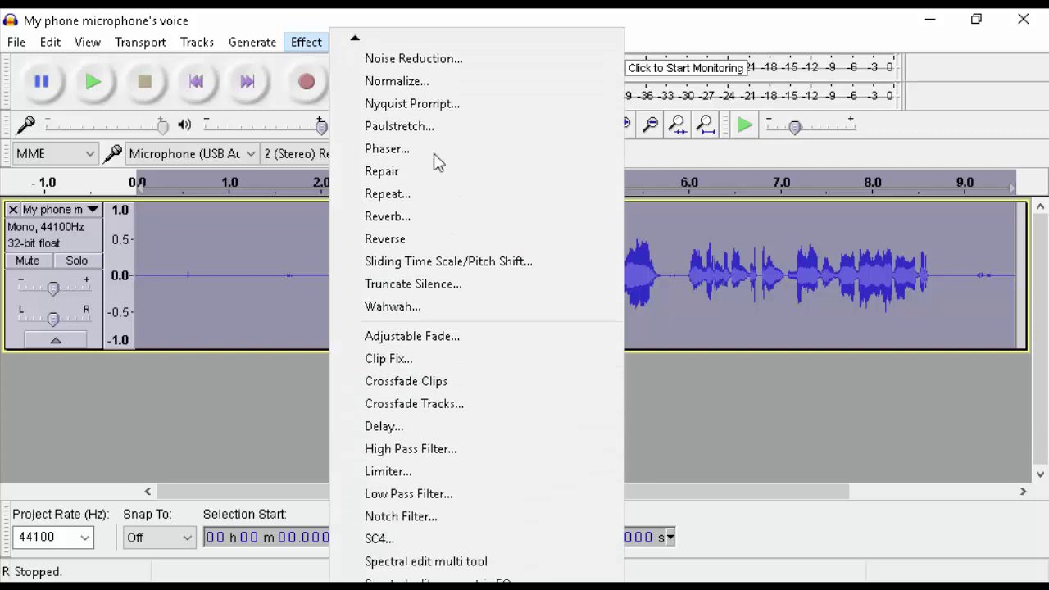
pyautogui.press('Down')
pyautogui.press('Up')
pyautogui.press('Up')
pyautogui.press('Up')
pyautogui.press('Up')
pyautogui.press('Up')
pyautogui.press('Return')
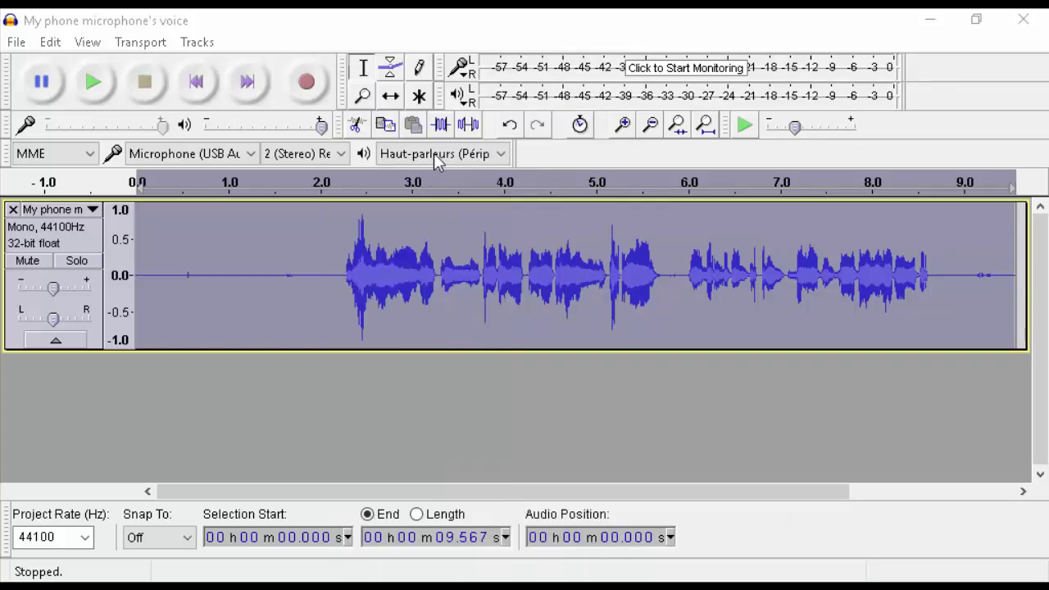
pyautogui.hotkey('alt', 'Down')
pyautogui.press('Escape')
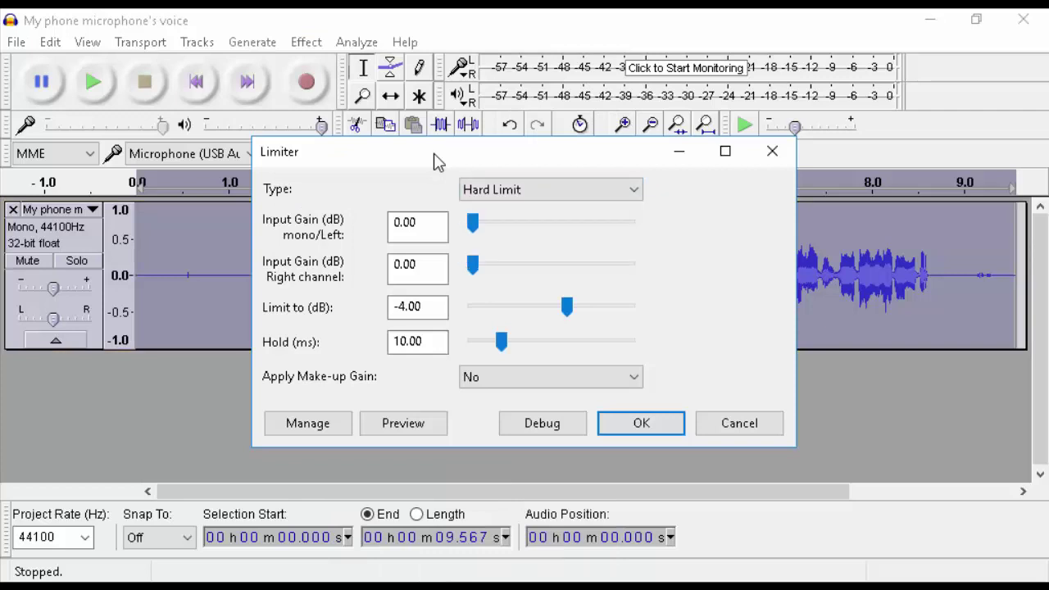
pyautogui.press('Tab')
pyautogui.press('Tab')
pyautogui.press('Tab')
pyautogui.press('Tab')
pyautogui.press('Tab')
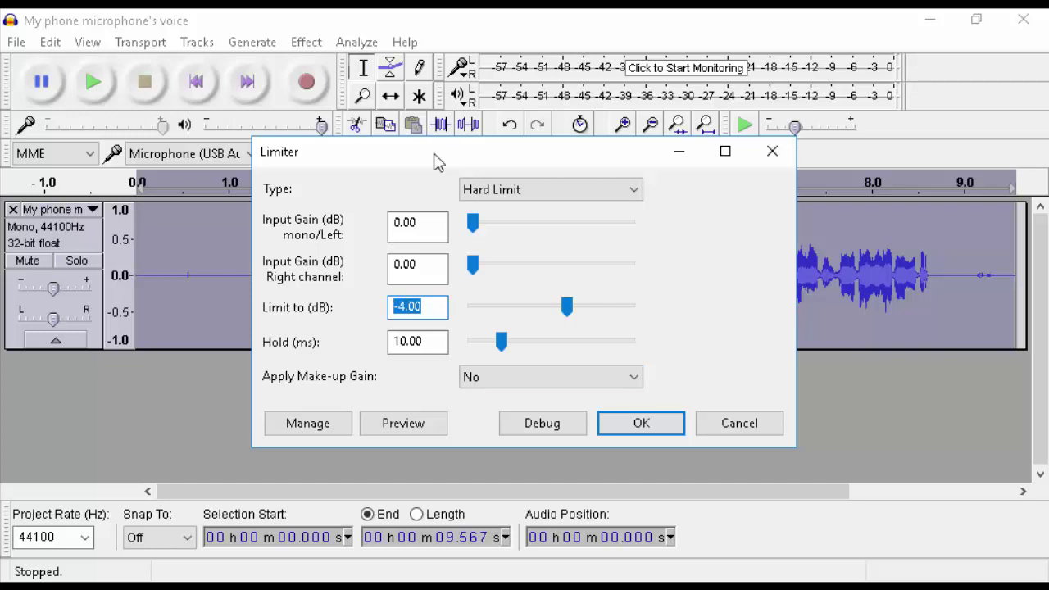
pyautogui.click(640, 424)
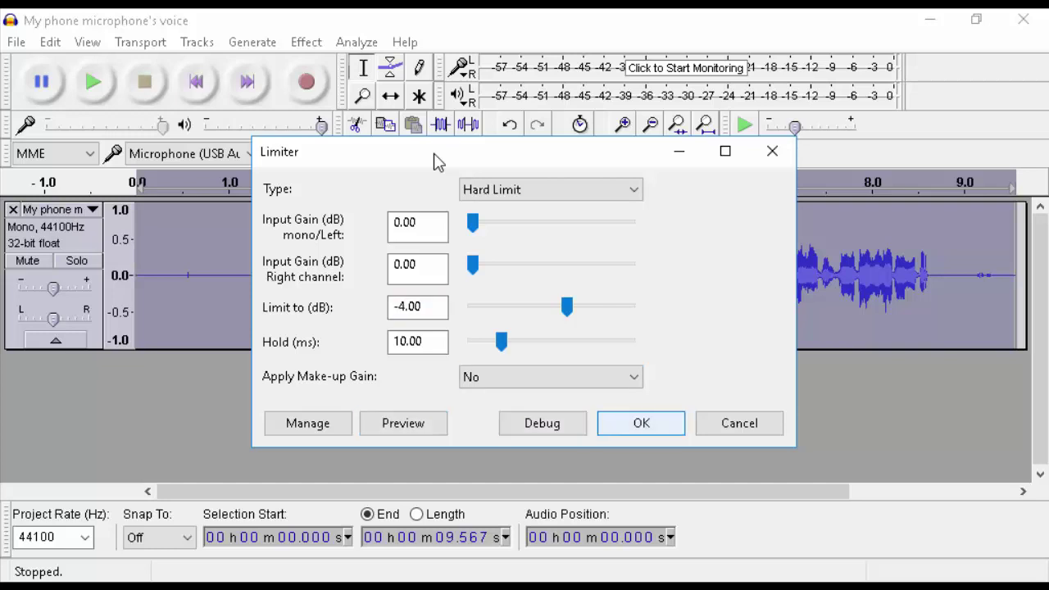
pyautogui.press('Return')
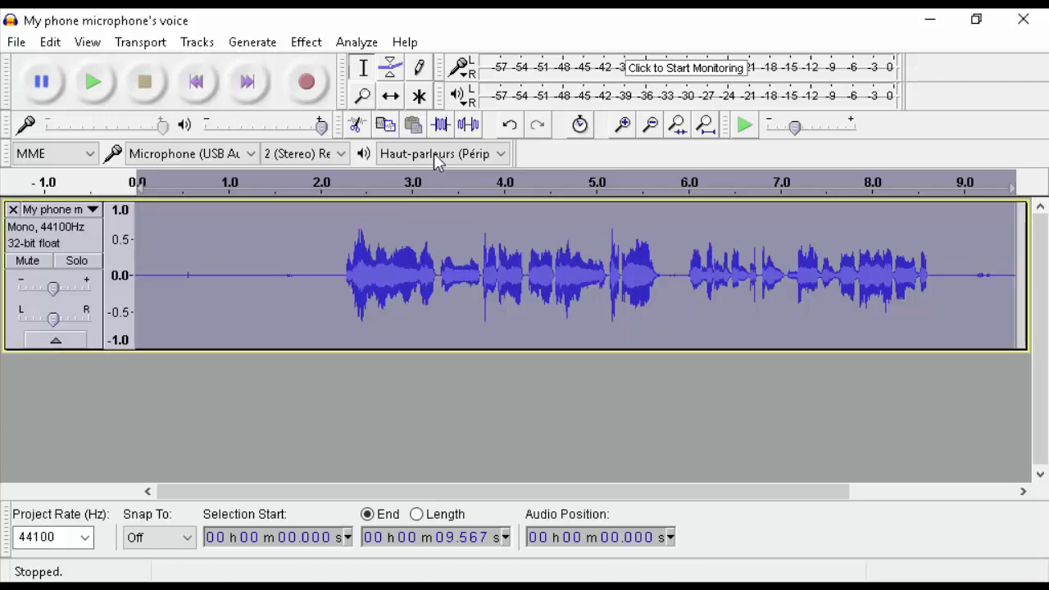
# Amplify the whole phone recording by 4.0 dB, to a new peak amplitude of 0.0 dB without allowing clipping.
pyautogui.hotkey('alt', 'c')
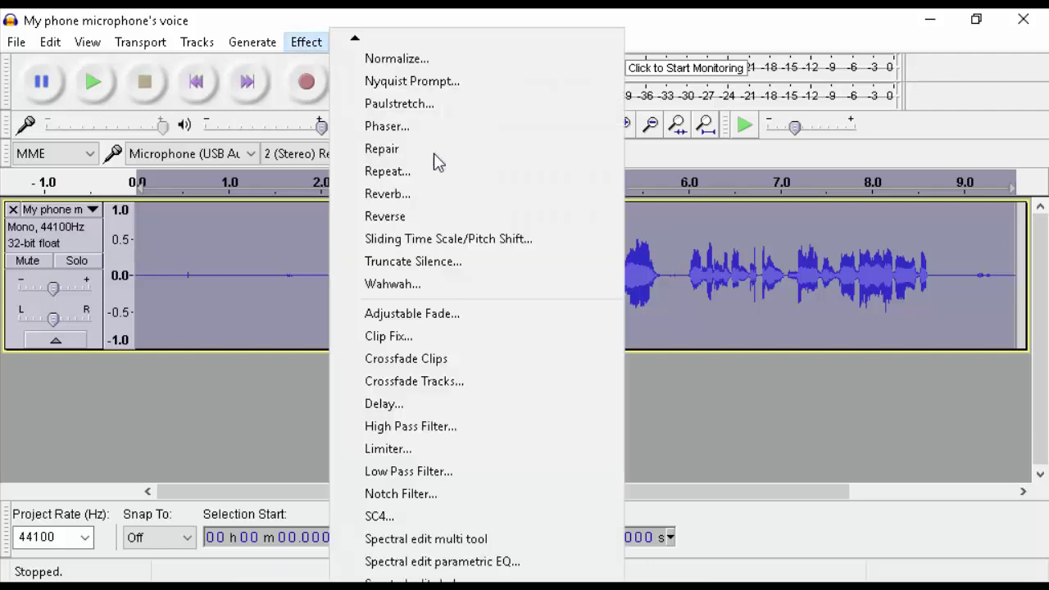
pyautogui.click(864, 275)
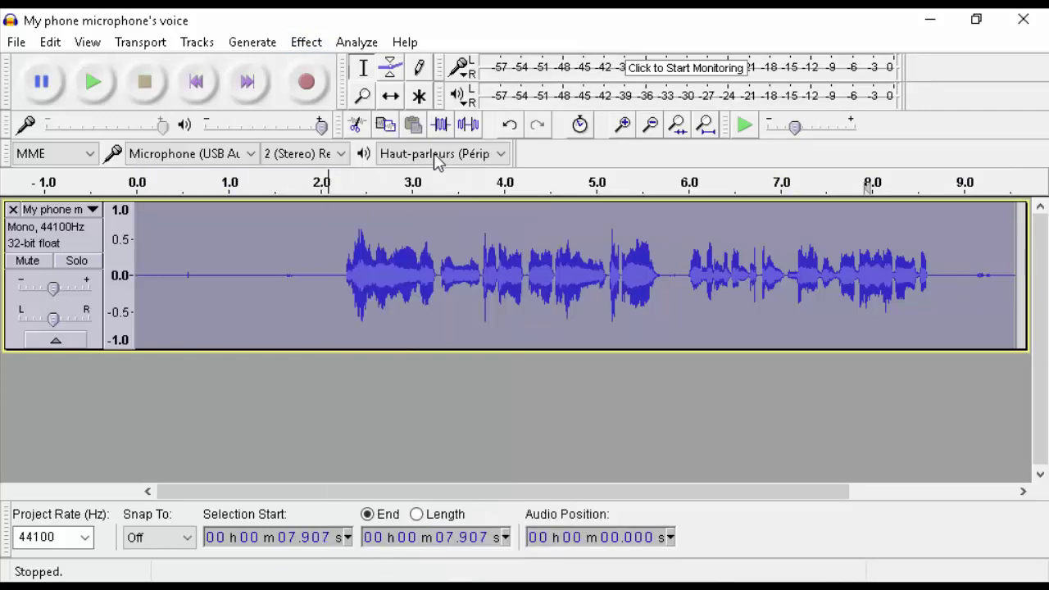
pyautogui.moveTo(885, 275); pyautogui.dragTo(382, 276)
pyautogui.hotkey('ctrl', 'a')
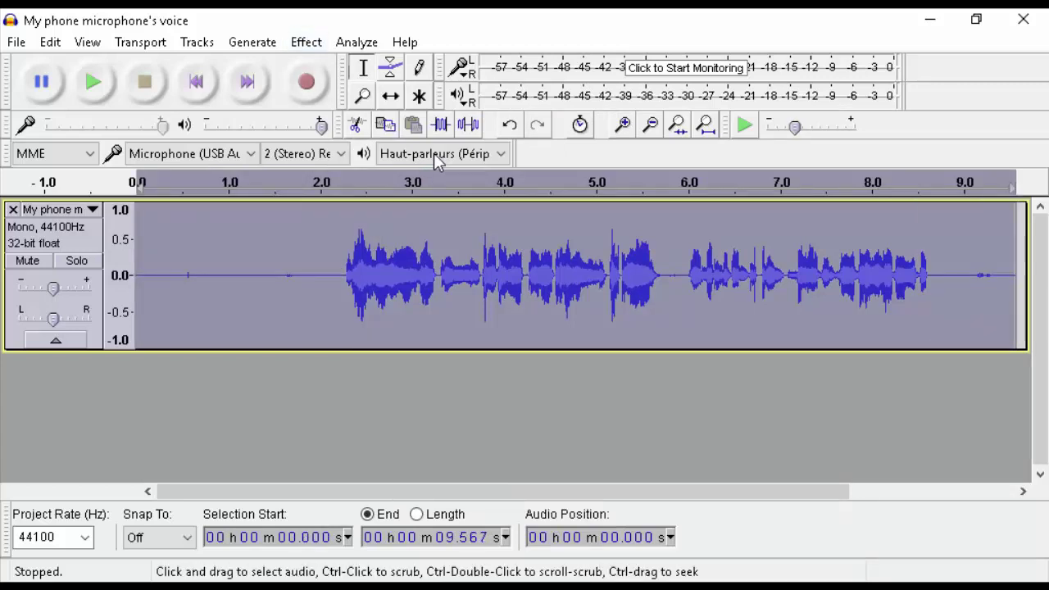
pyautogui.click(307, 42)
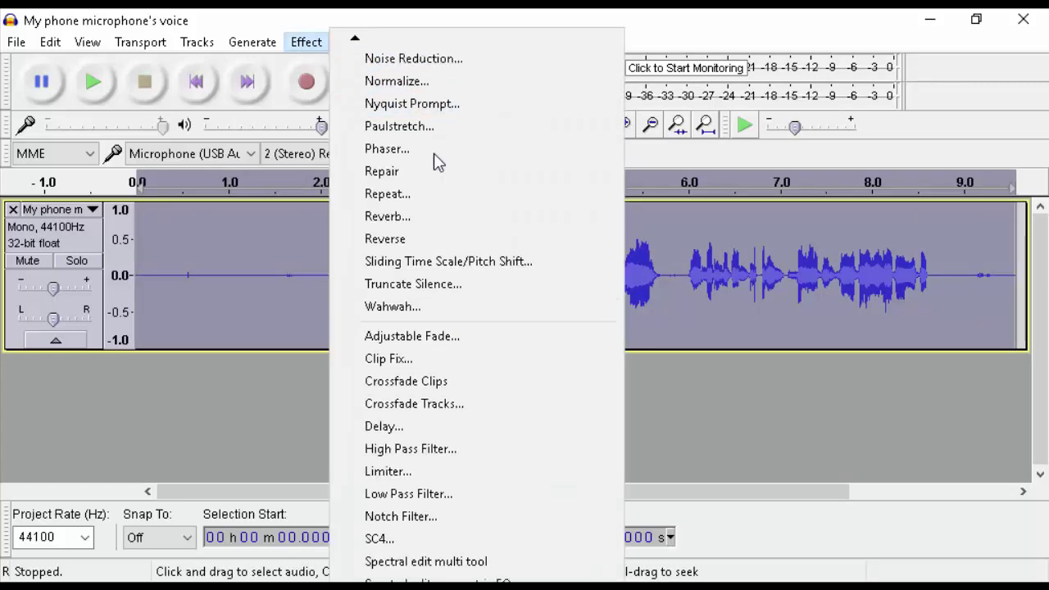
pyautogui.scroll(15, 435, 156)
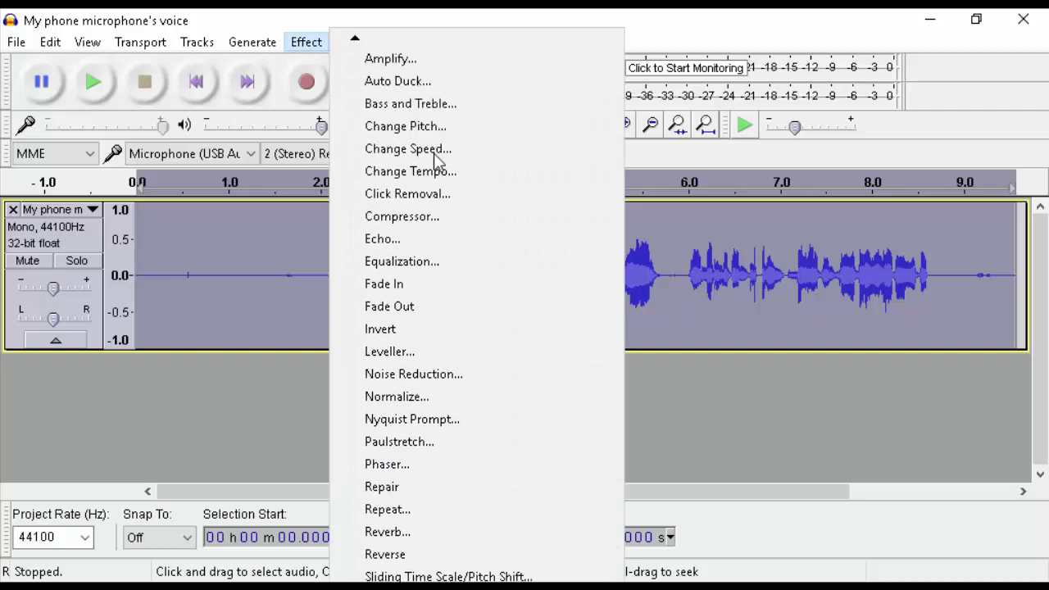
pyautogui.click(434, 156)
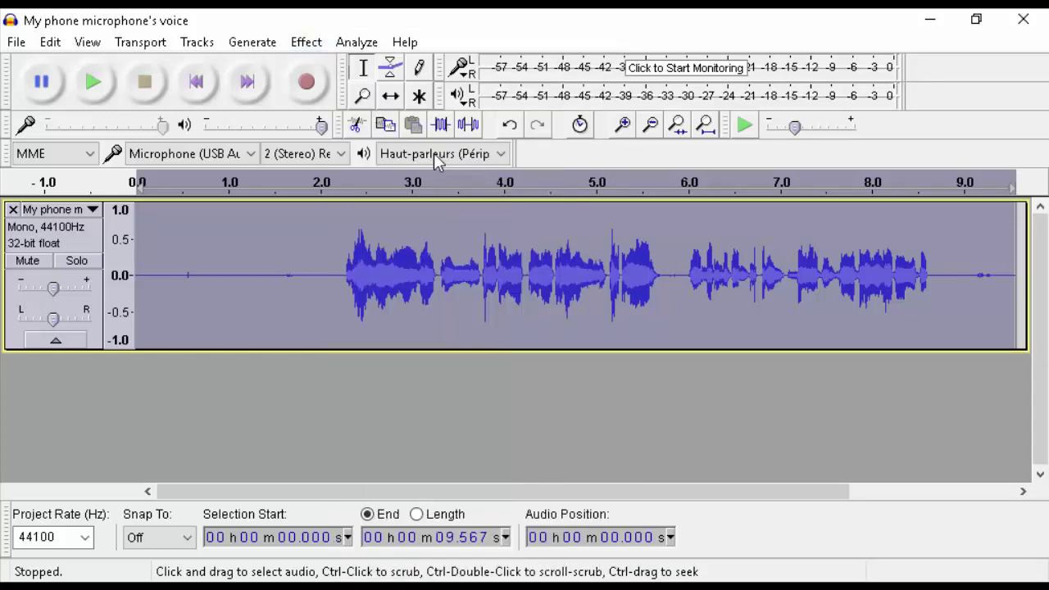
pyautogui.moveTo(575, 236); pyautogui.dragTo(553, 235)
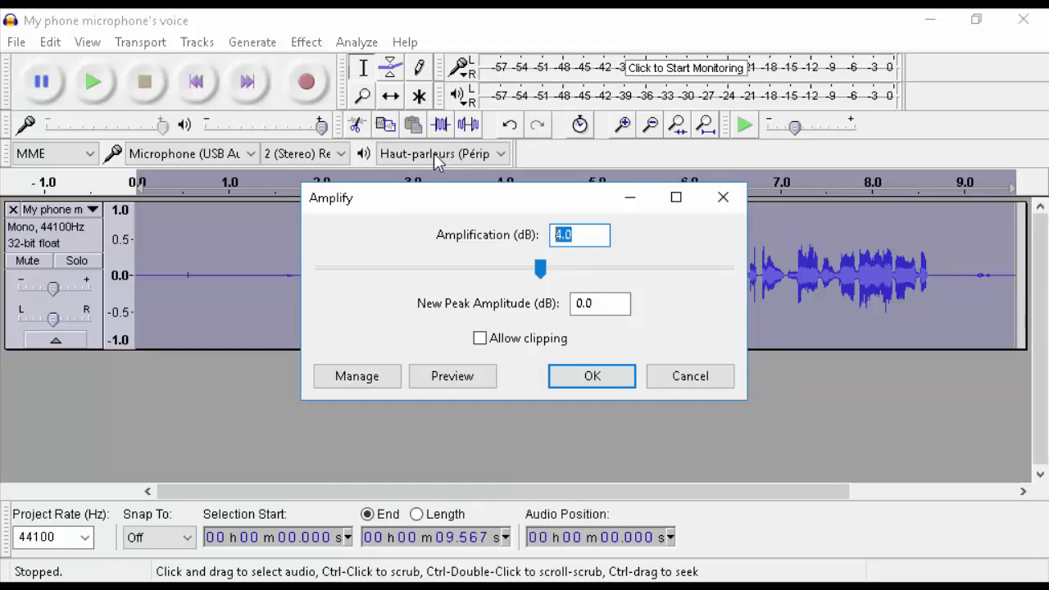
pyautogui.press('Return')
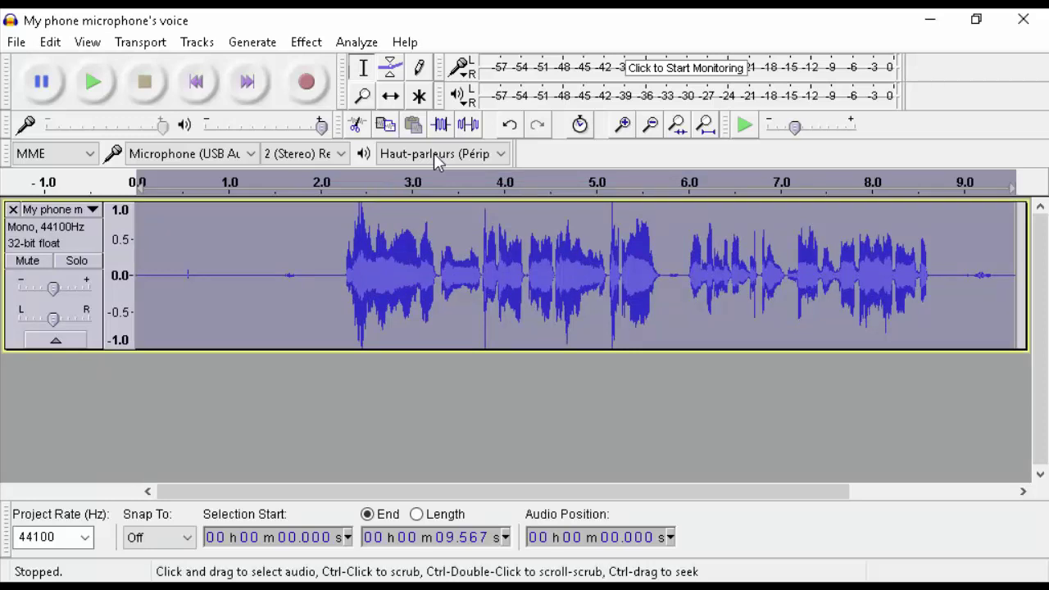
# Trim the silence from the phone recording: the lead-in before the speech, the pause from 3.631 to 3.853 s and the tail after 6.303 s.
pyautogui.moveTo(330, 276); pyautogui.dragTo(131, 275)
pyautogui.press('Delete')
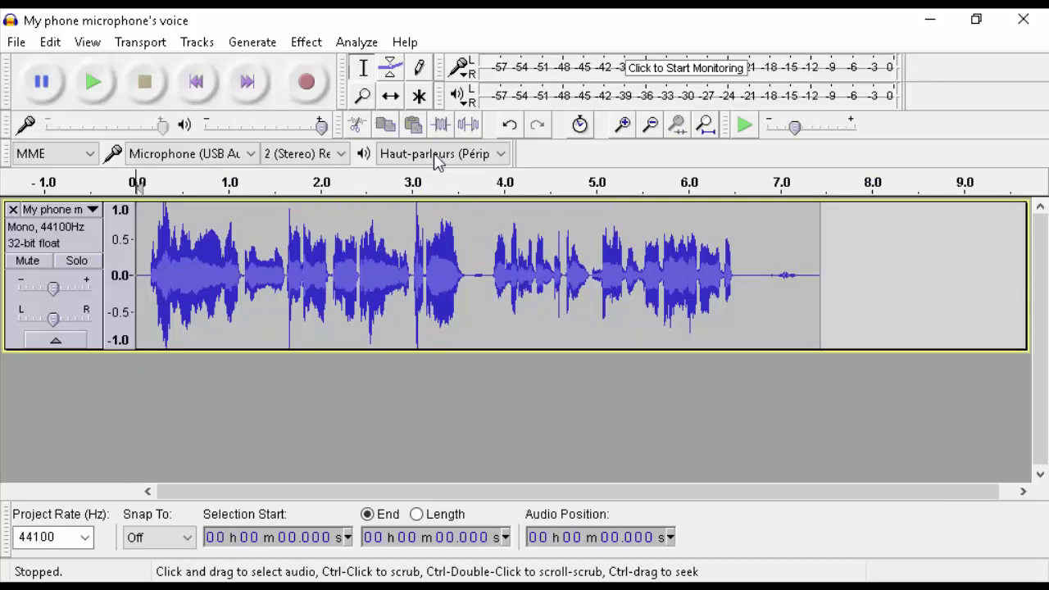
pyautogui.moveTo(491, 279); pyautogui.dragTo(471, 279)
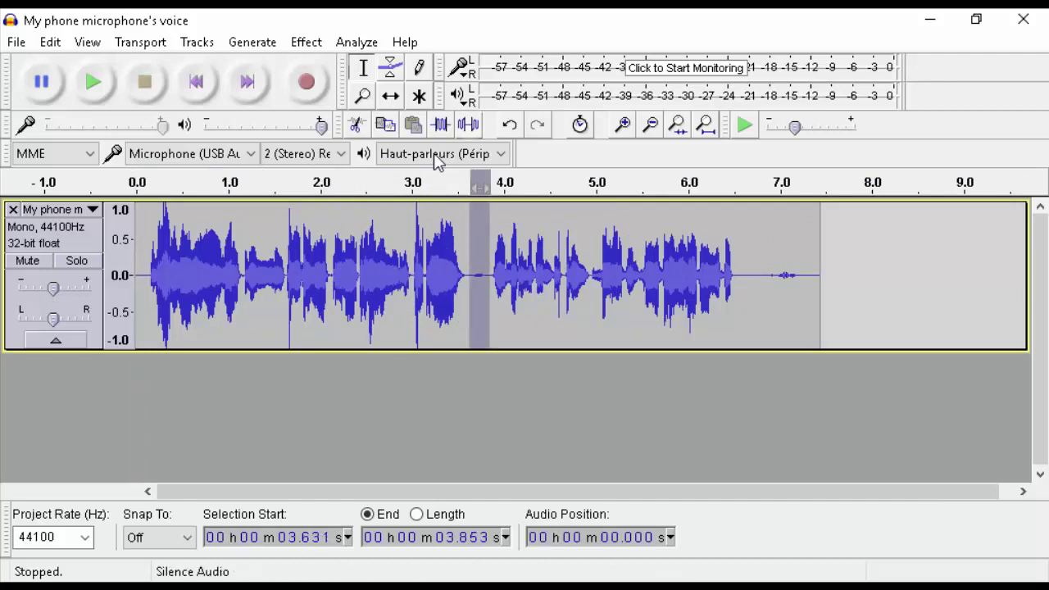
pyautogui.click(468, 123)
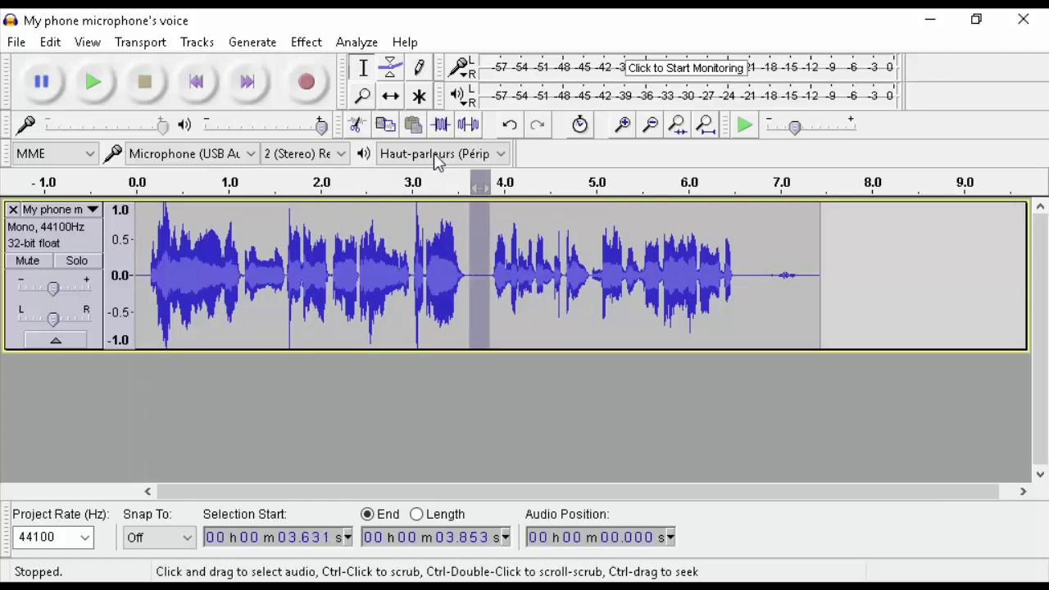
pyautogui.press('Delete')
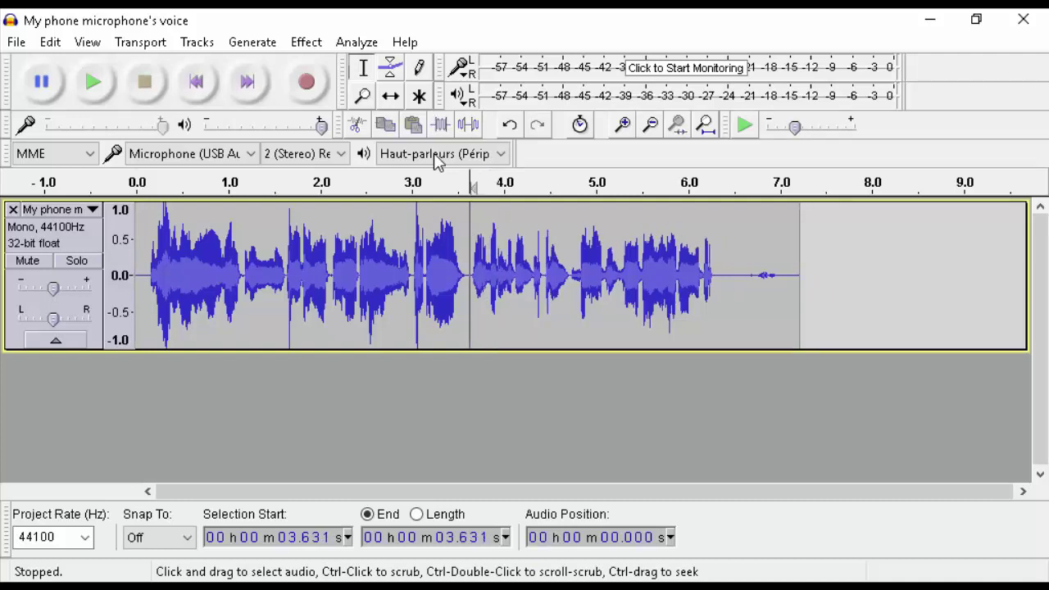
pyautogui.moveTo(715, 278); pyautogui.dragTo(812, 279)
pyautogui.press('Delete')
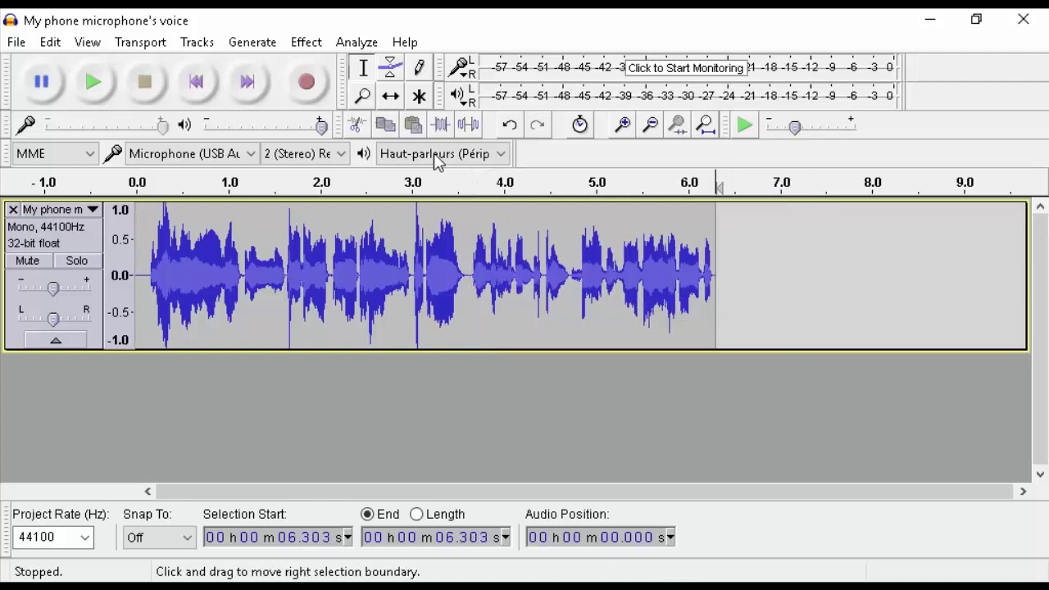
# Start an audio export of the phone recording with the file name "My phone microphone's voice fx" in New folder.
pyautogui.press('alt')
pyautogui.press('f')
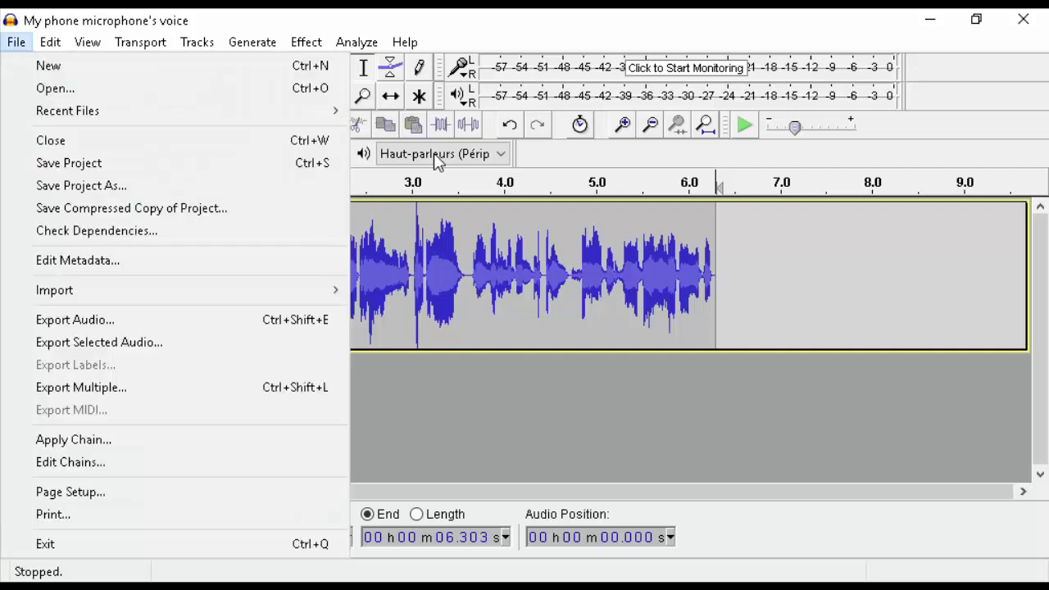
pyautogui.press('Down')
pyautogui.press('Down')
pyautogui.press('Down')
pyautogui.press('Down')
pyautogui.press('Down')
pyautogui.press('Down')
pyautogui.press('Down')
pyautogui.press('Down')
pyautogui.press('Down')
pyautogui.press('Down')
pyautogui.press('Down')
pyautogui.press('Return')
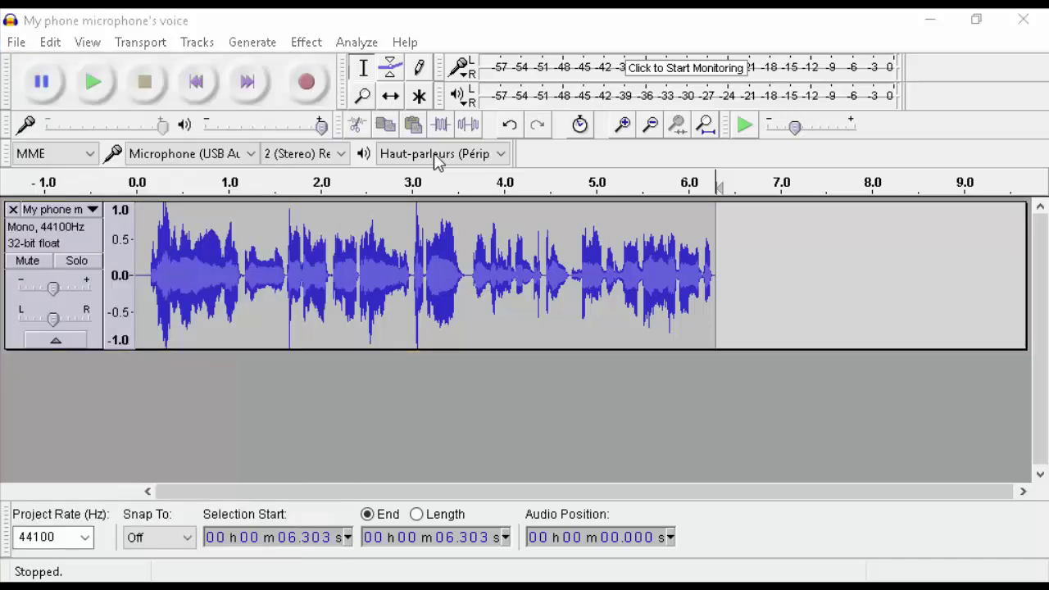
pyautogui.press('Right')
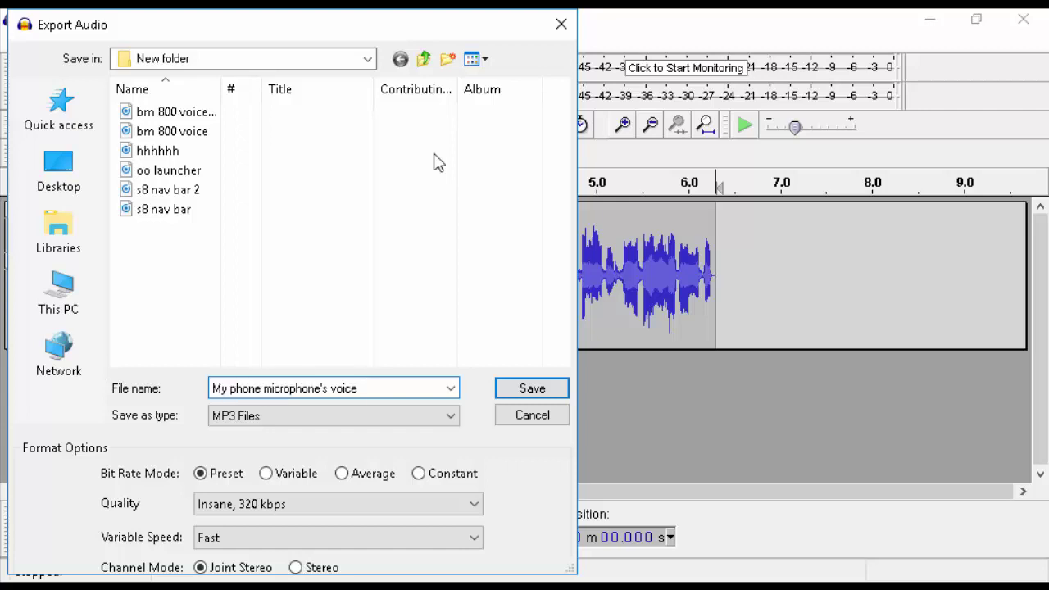
pyautogui.write('fx')
# Keep MP3 Files as the export format with the Insane 320 kbps preset, and save the file with blank metadata.
pyautogui.press('Tab')
pyautogui.hotkey('alt', 'Down')
pyautogui.press('Up')
pyautogui.press('Up')
pyautogui.press('Up')
pyautogui.press('Up')
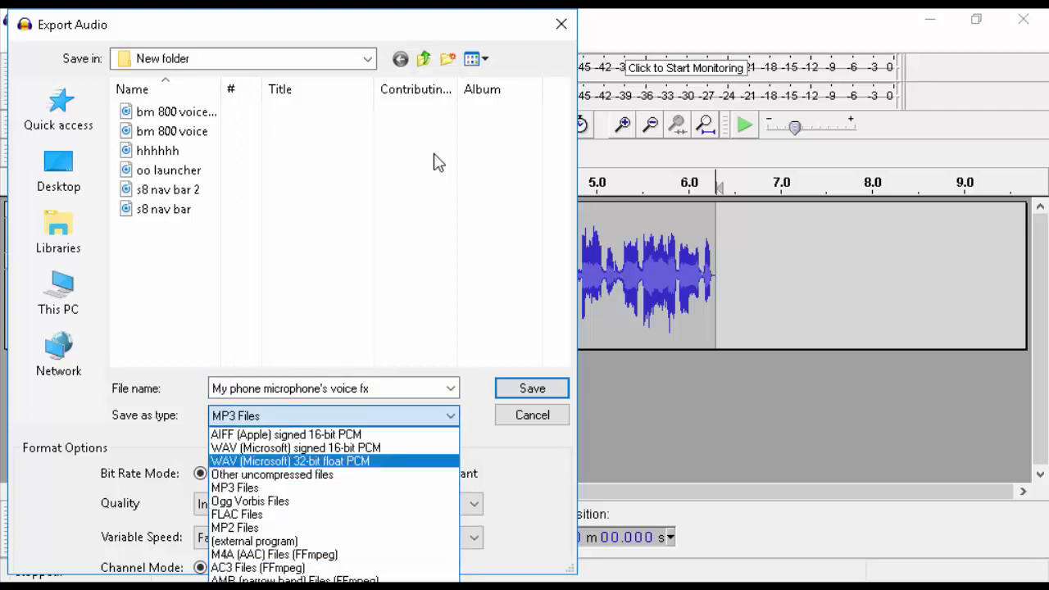
pyautogui.press('Escape')
pyautogui.hotkey('alt', 'Down')
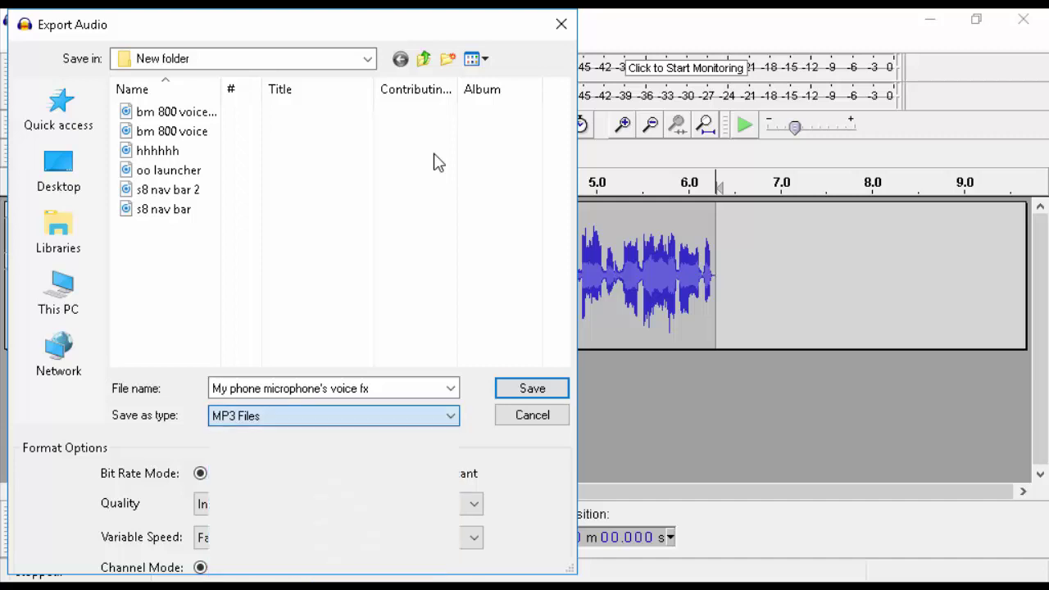
pyautogui.press('Escape')
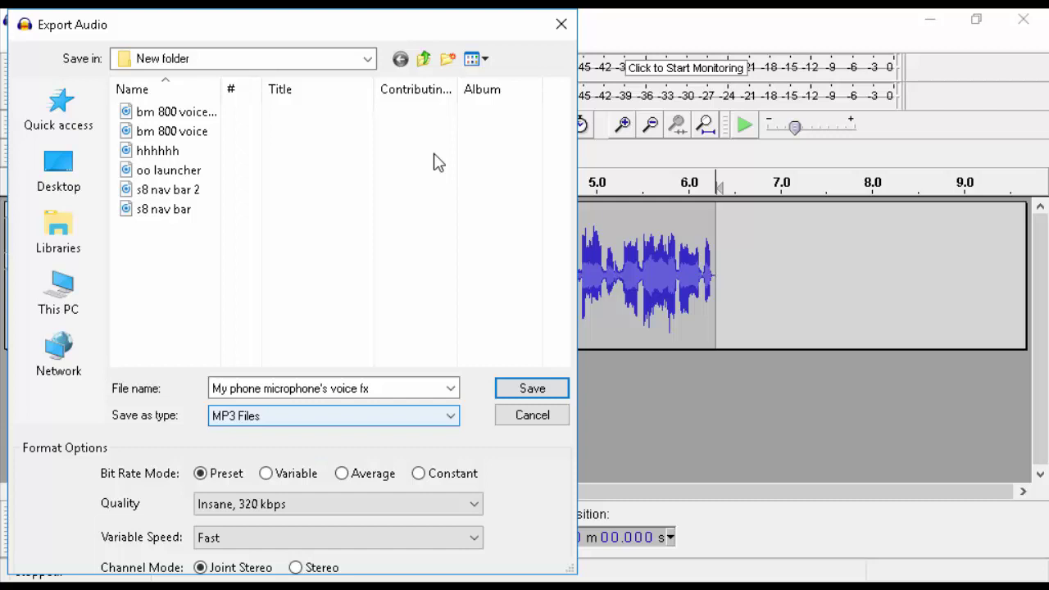
pyautogui.press('Tab')
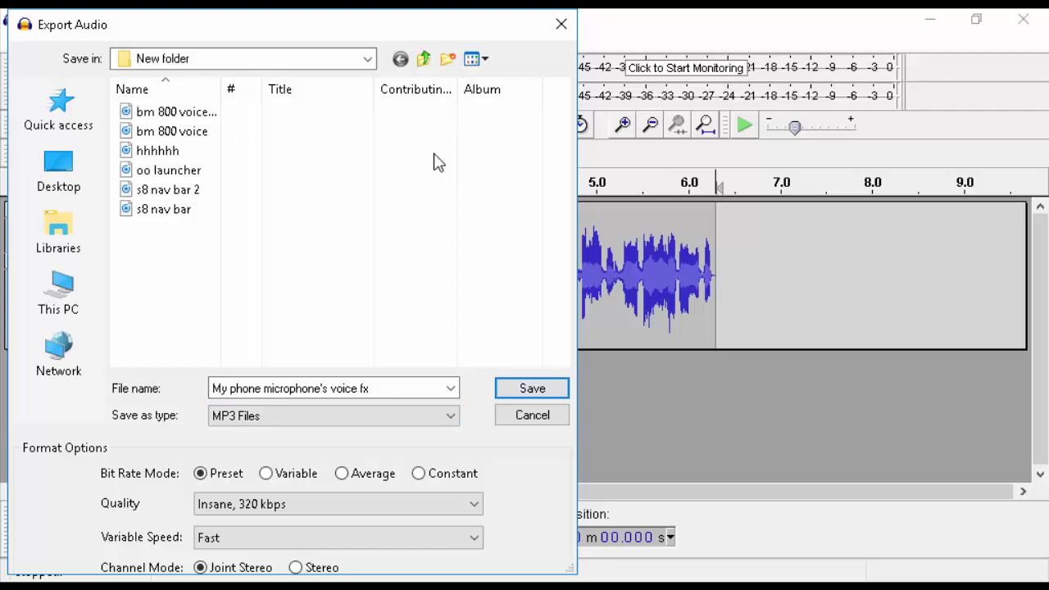
pyautogui.press('Escape')
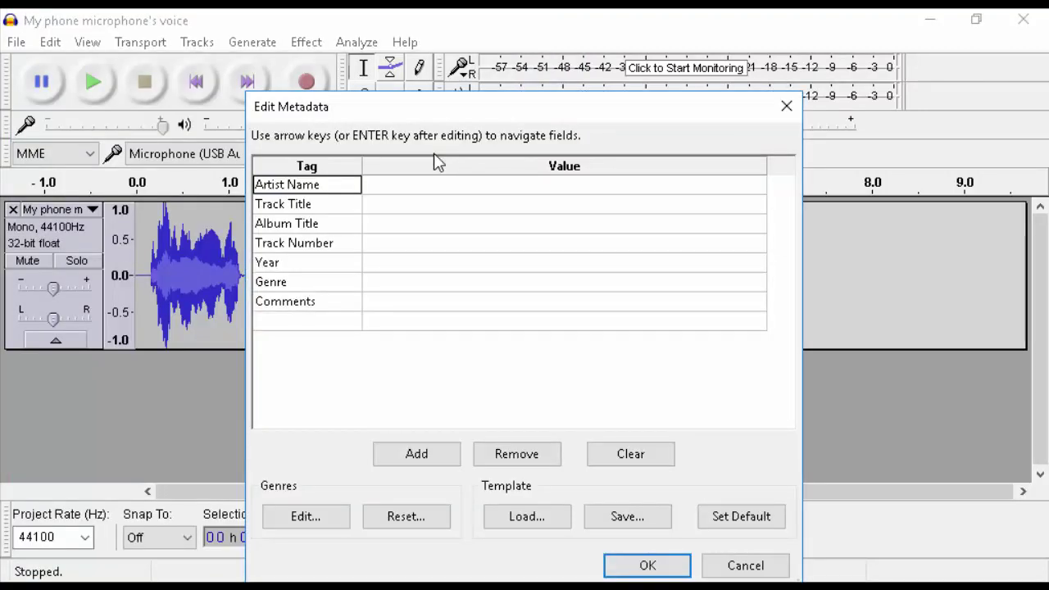
pyautogui.press('Return')
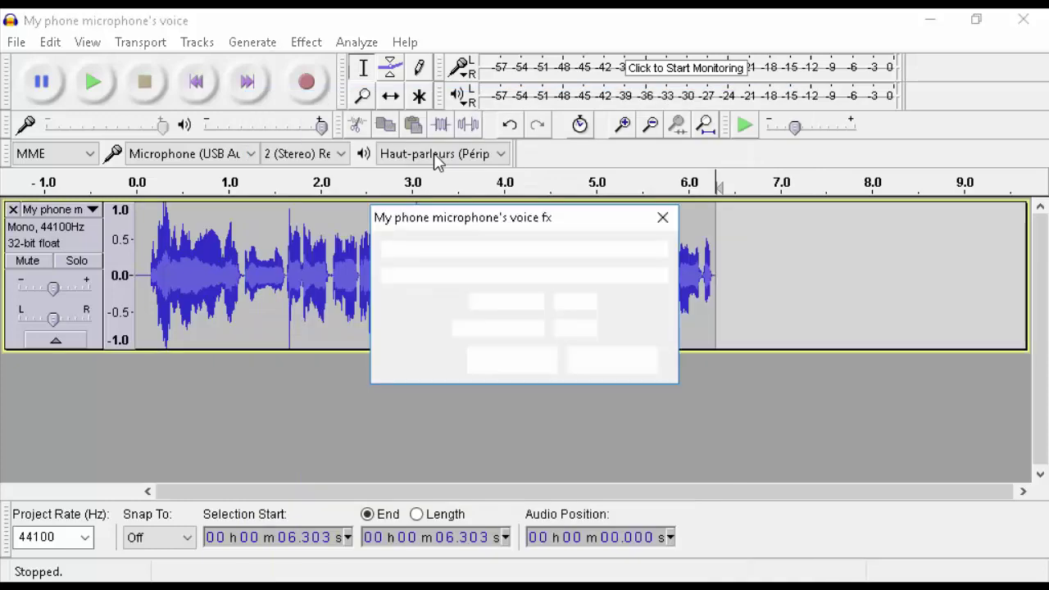